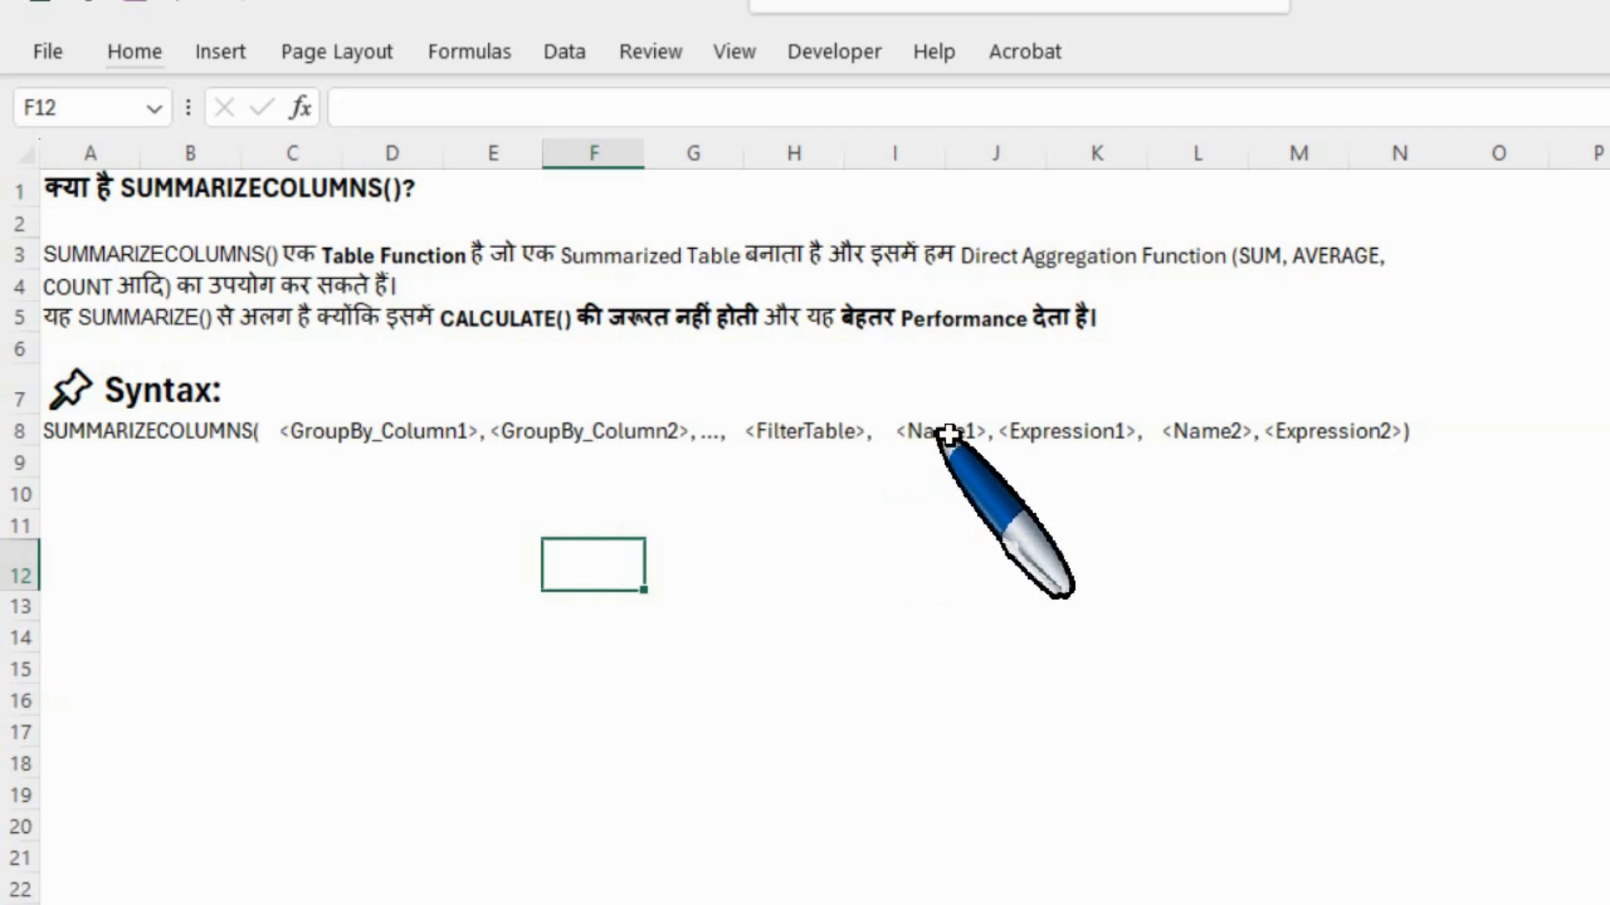
Switch from the SUMMARIZECOLUMNS syntax notes to Power BI Desktop and view the rows of Sample Table.
{"action": "left_click", "coordinate": [1037, 457]}
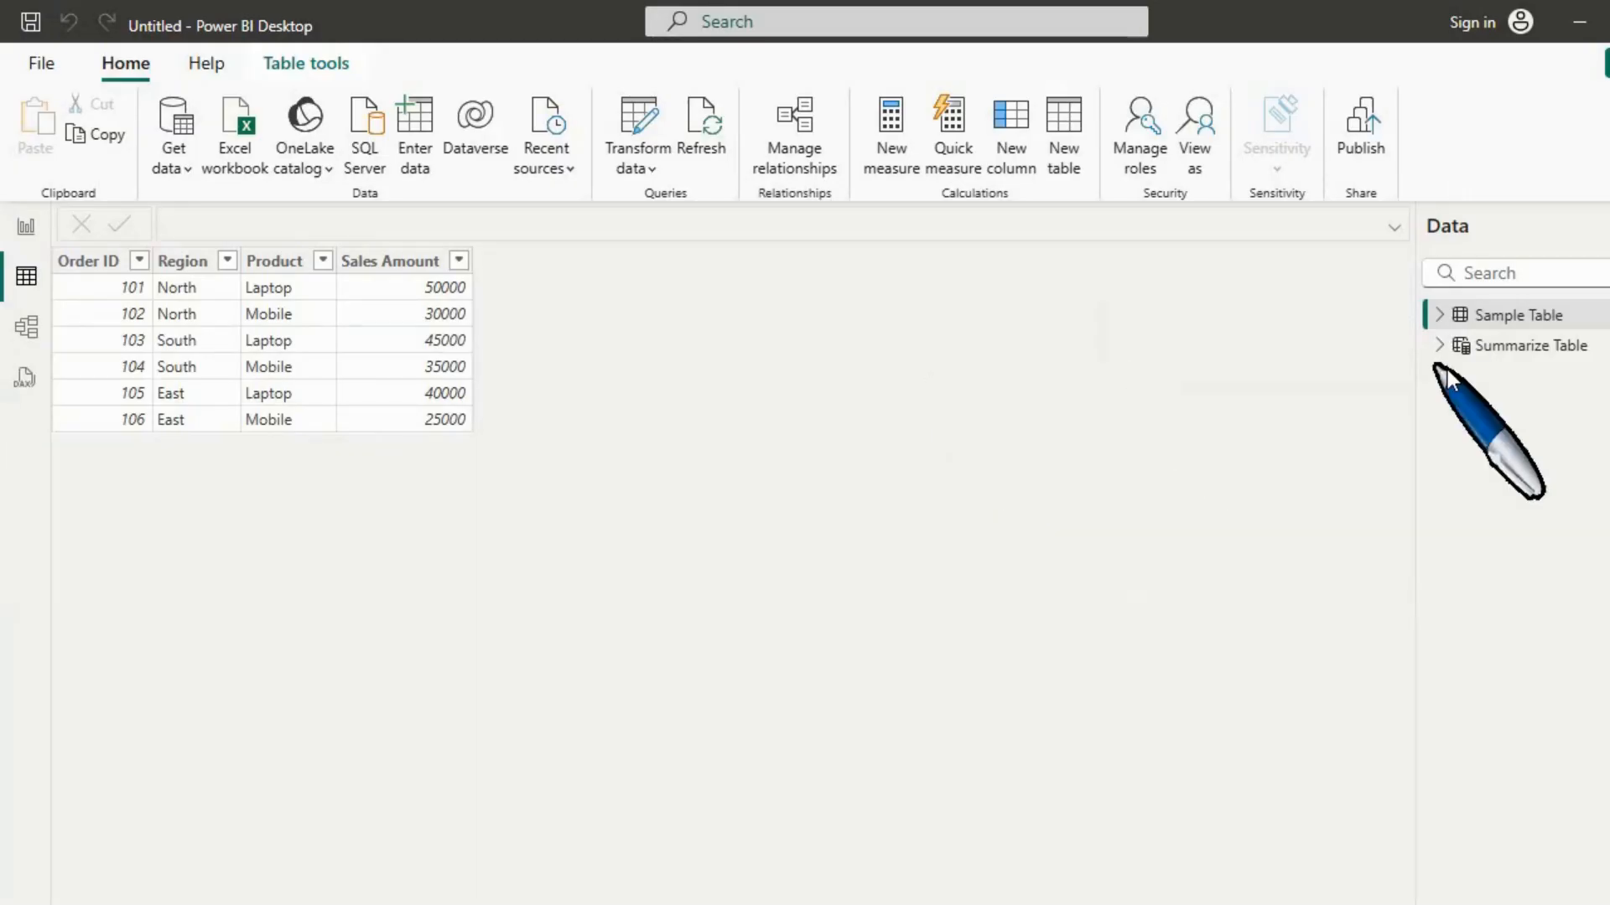
{"action": "mouse_move", "coordinate": [1543, 348]}
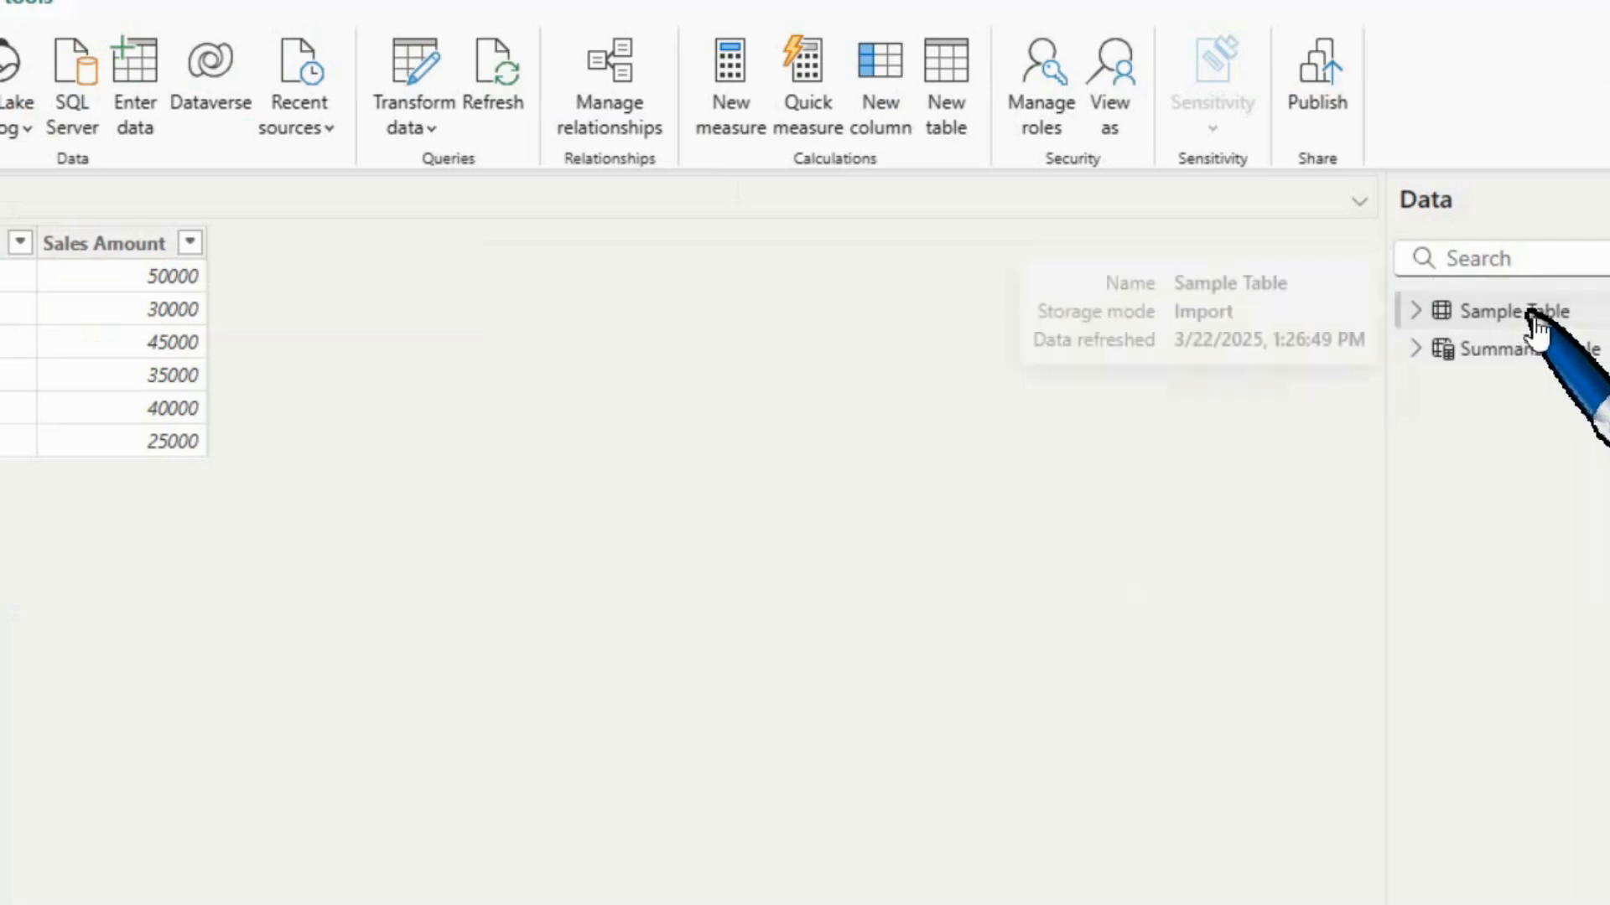
{"action": "left_click", "coordinate": [1526, 314]}
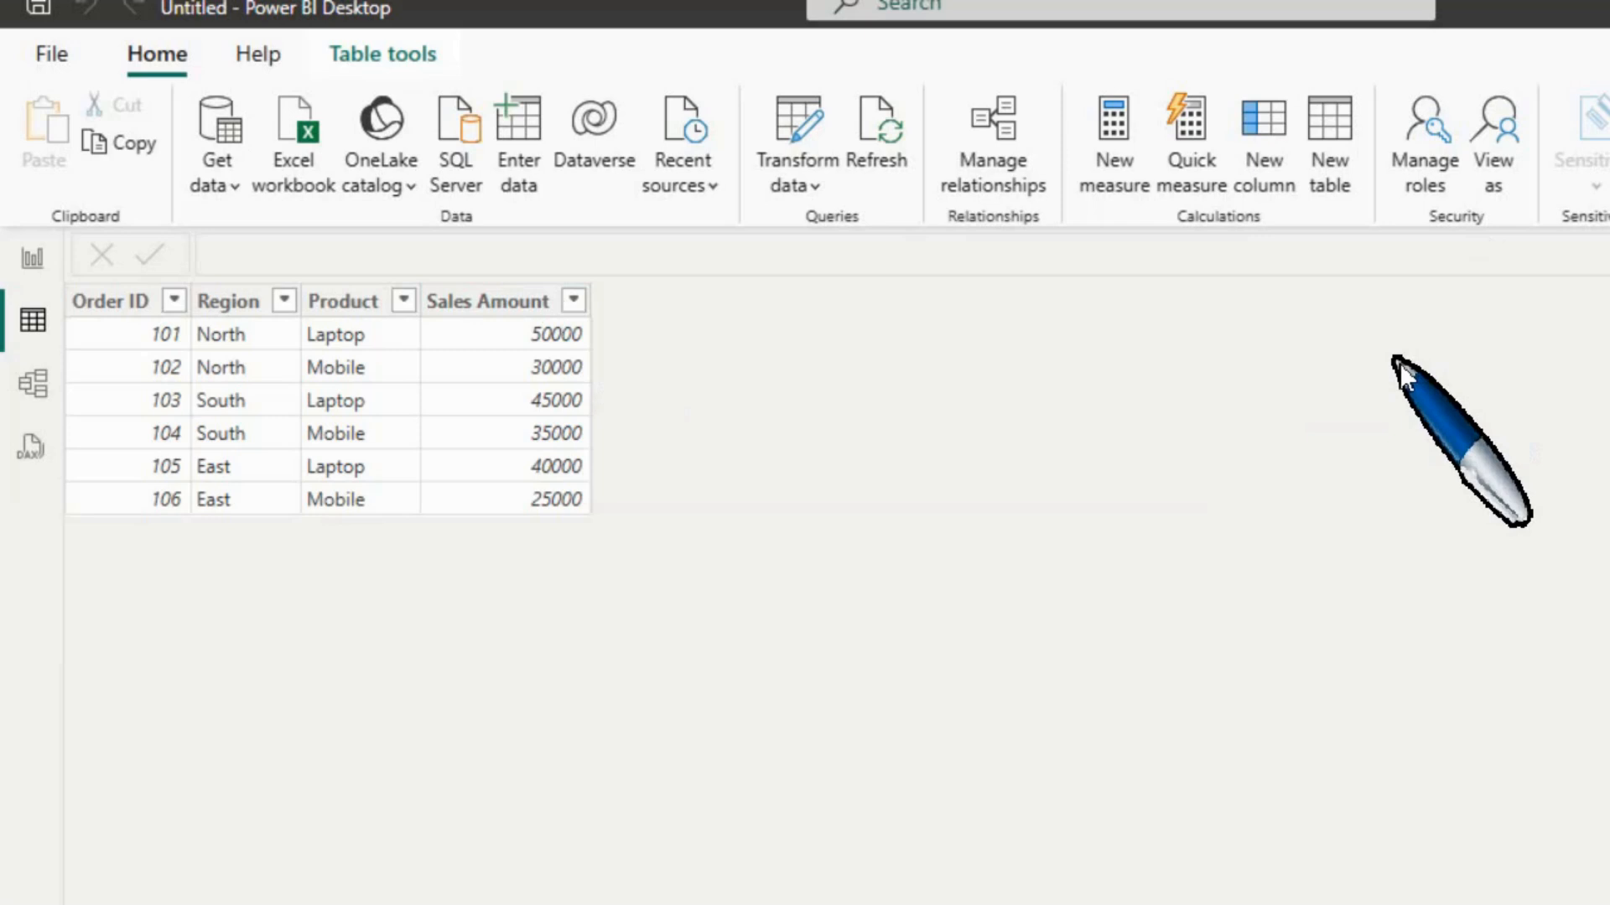
Create a new calculated table named SummarizeColumns Table and start its formula with the SUMMARIZECOLUMNS function.
{"action": "left_click", "coordinate": [1323, 158]}
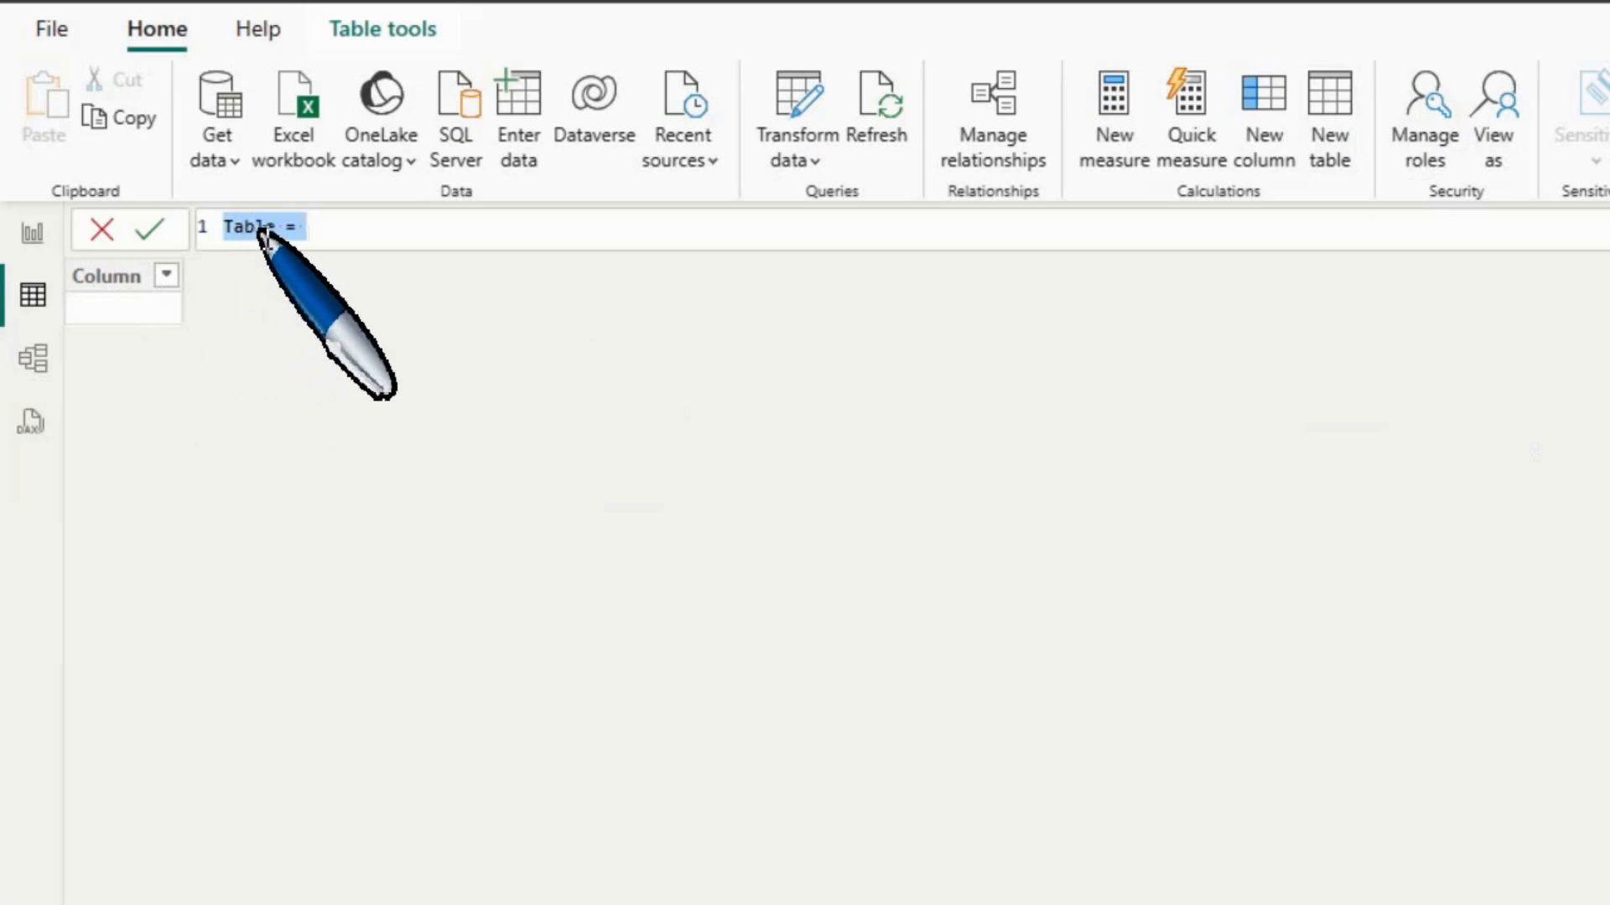
{"action": "type", "text": "Su"}
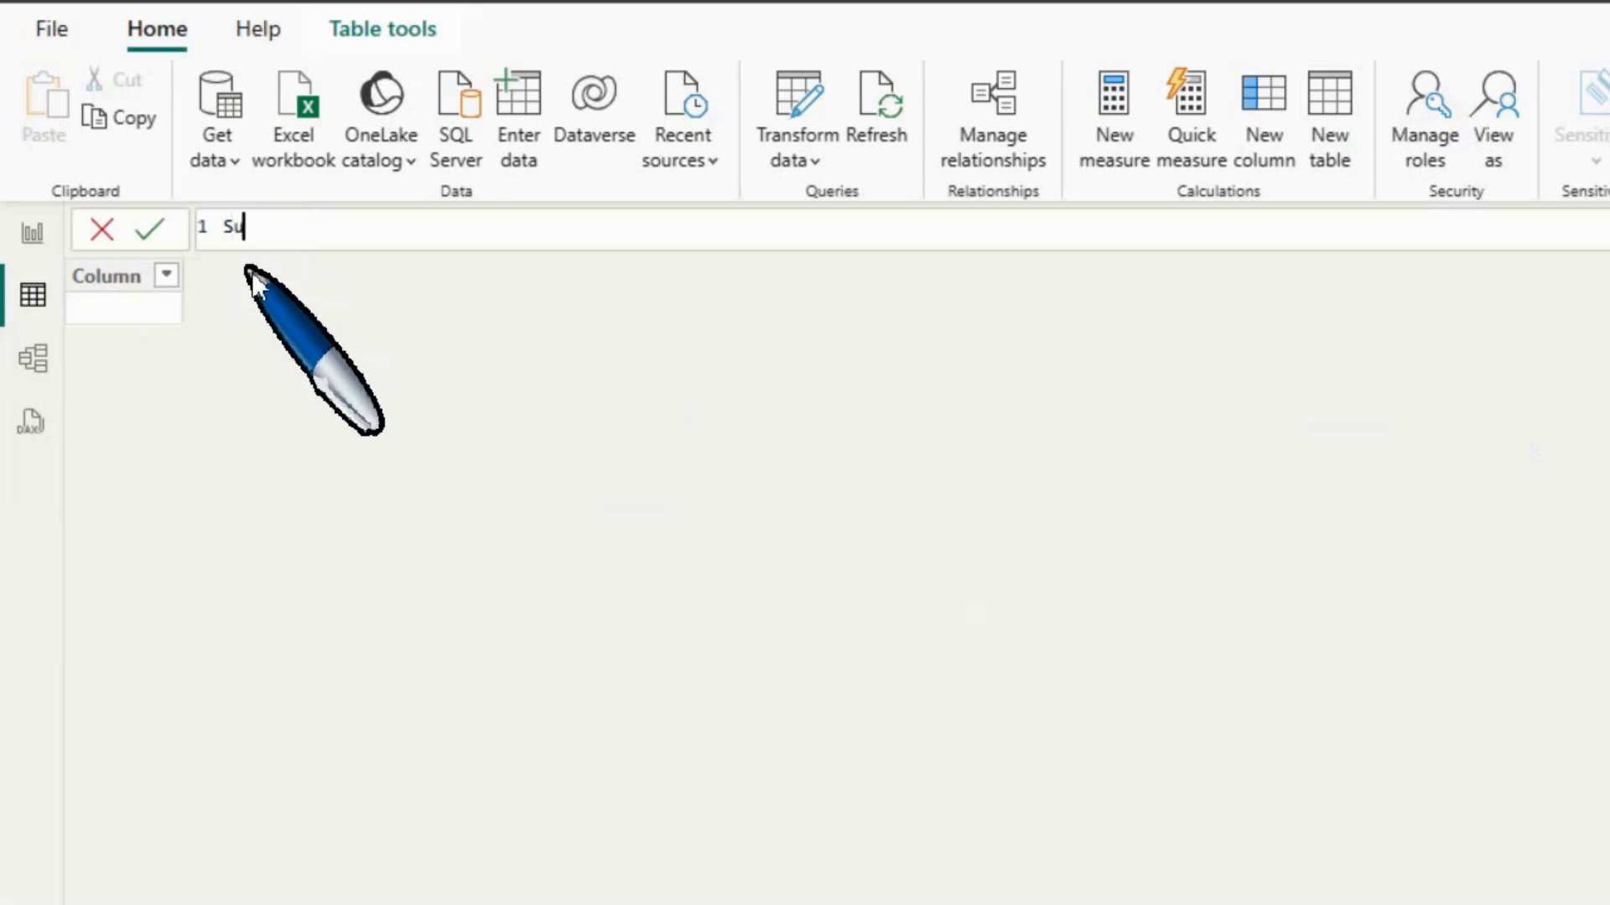
{"action": "type", "text": "mmarizeColumns T"}
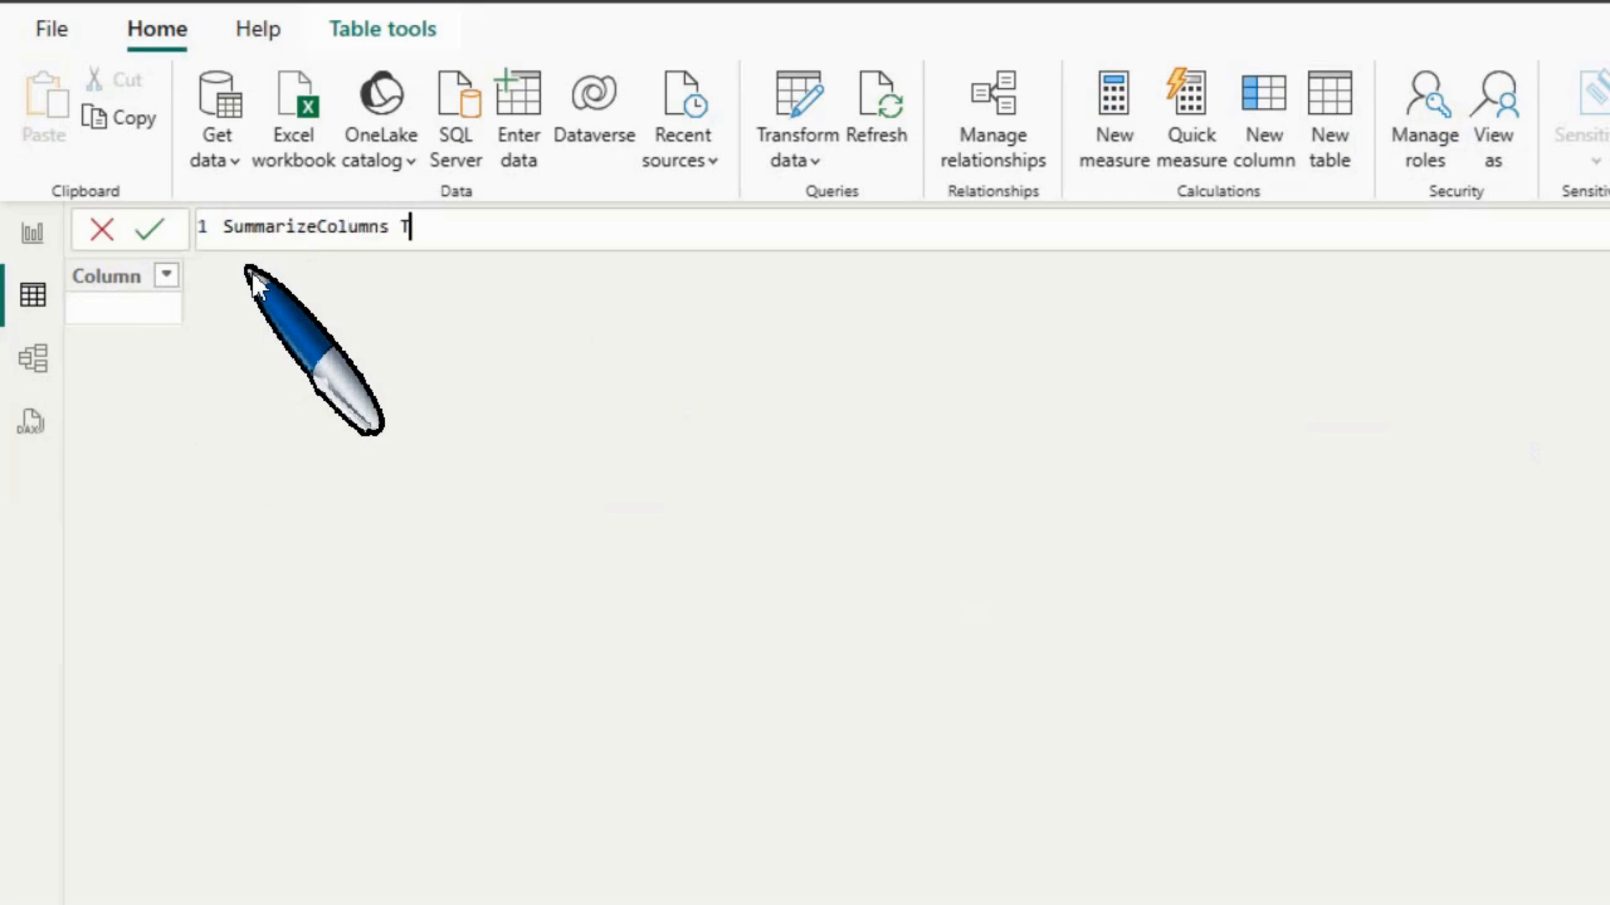
{"action": "type", "text": "able "}
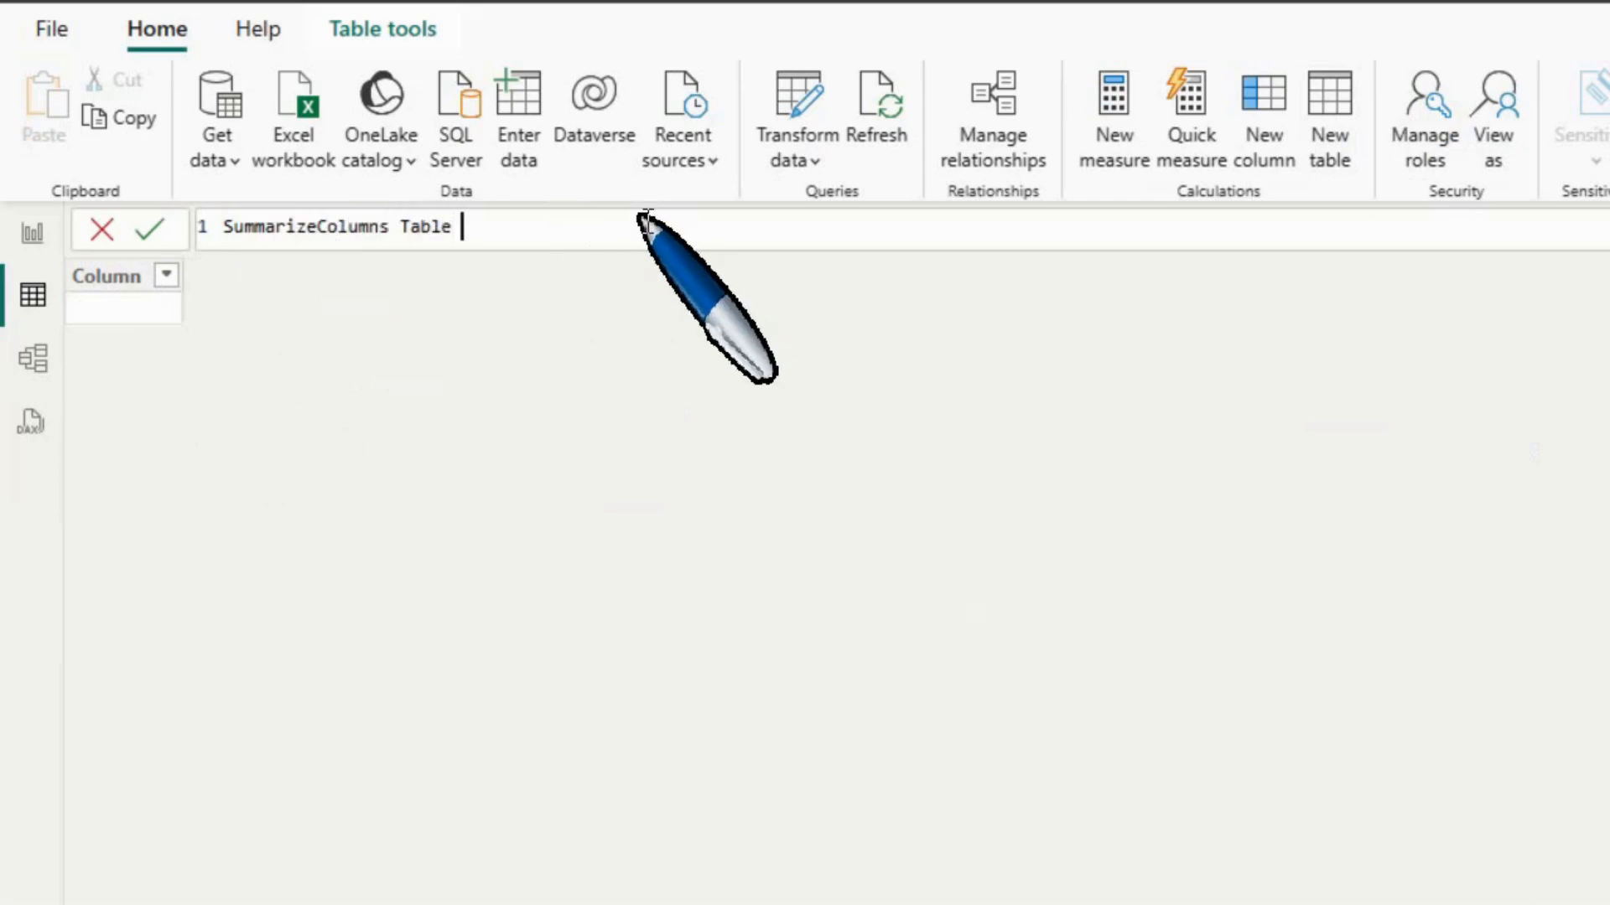
{"action": "type", "text": "= sum"}
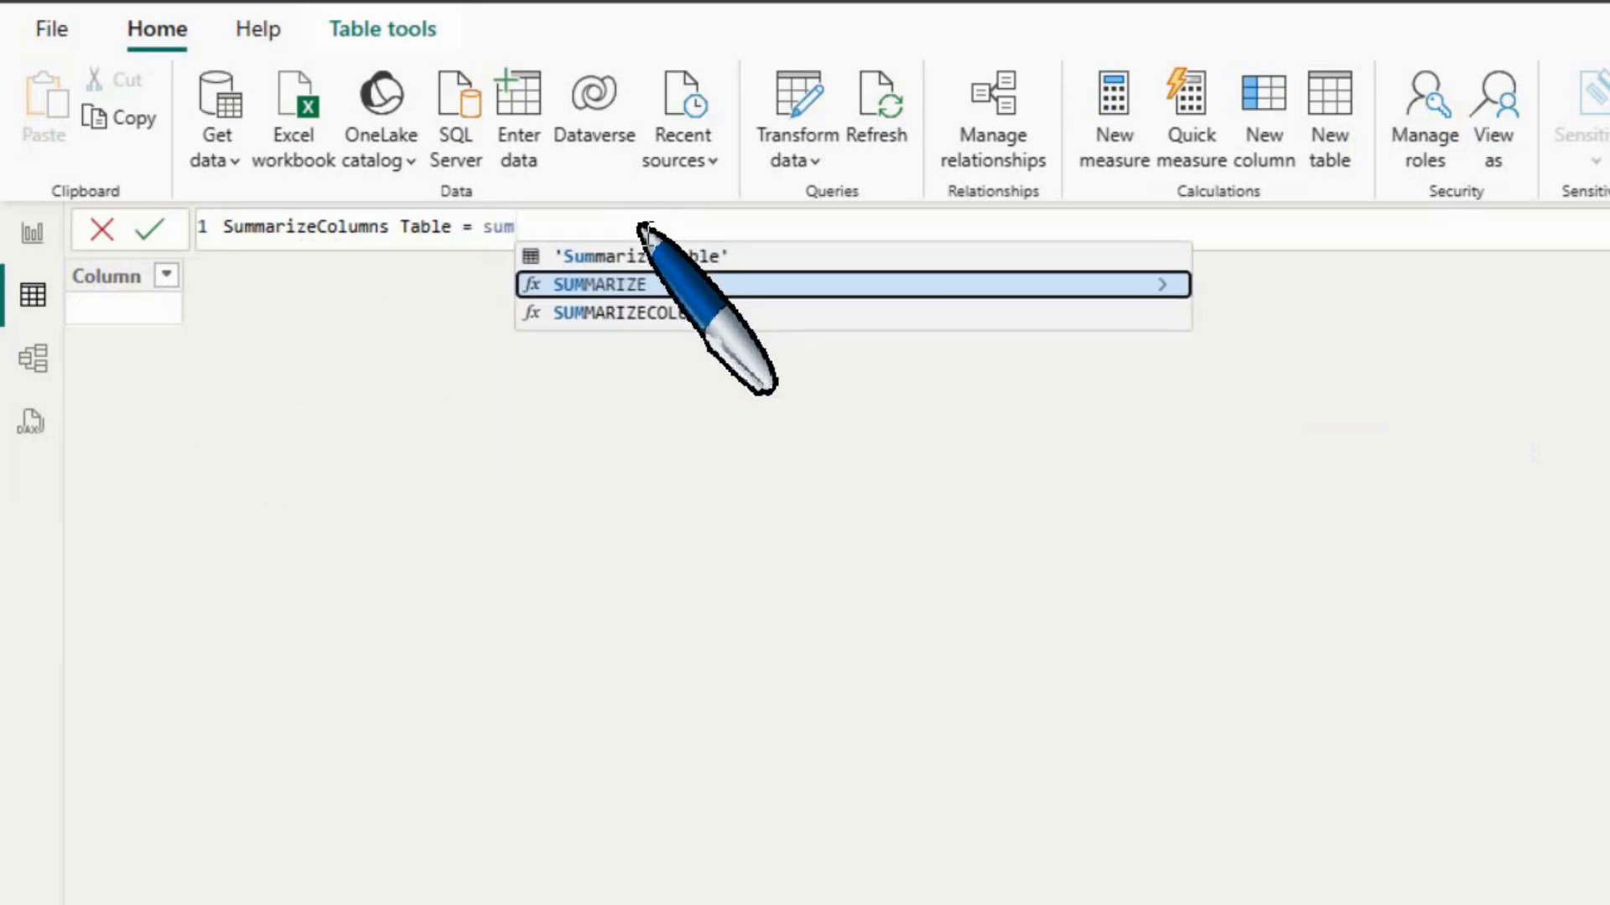
{"action": "left_click", "coordinate": [629, 315]}
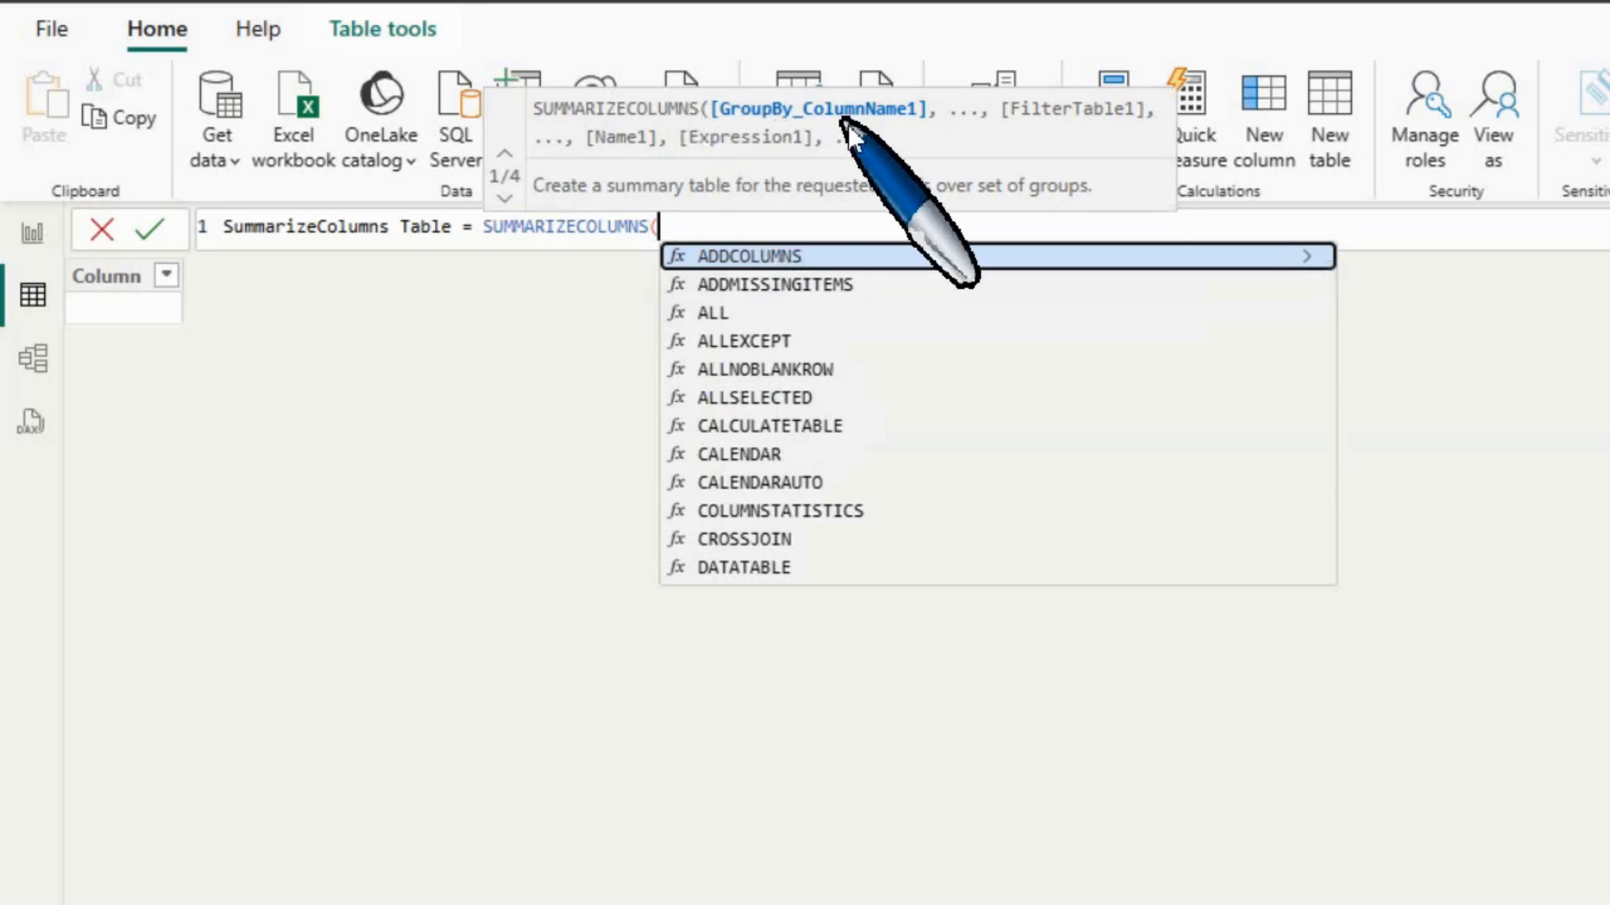
Group the summary by 'Sample Table'[Region], close the function and commit the table formula.
{"action": "type", "text": "re"}
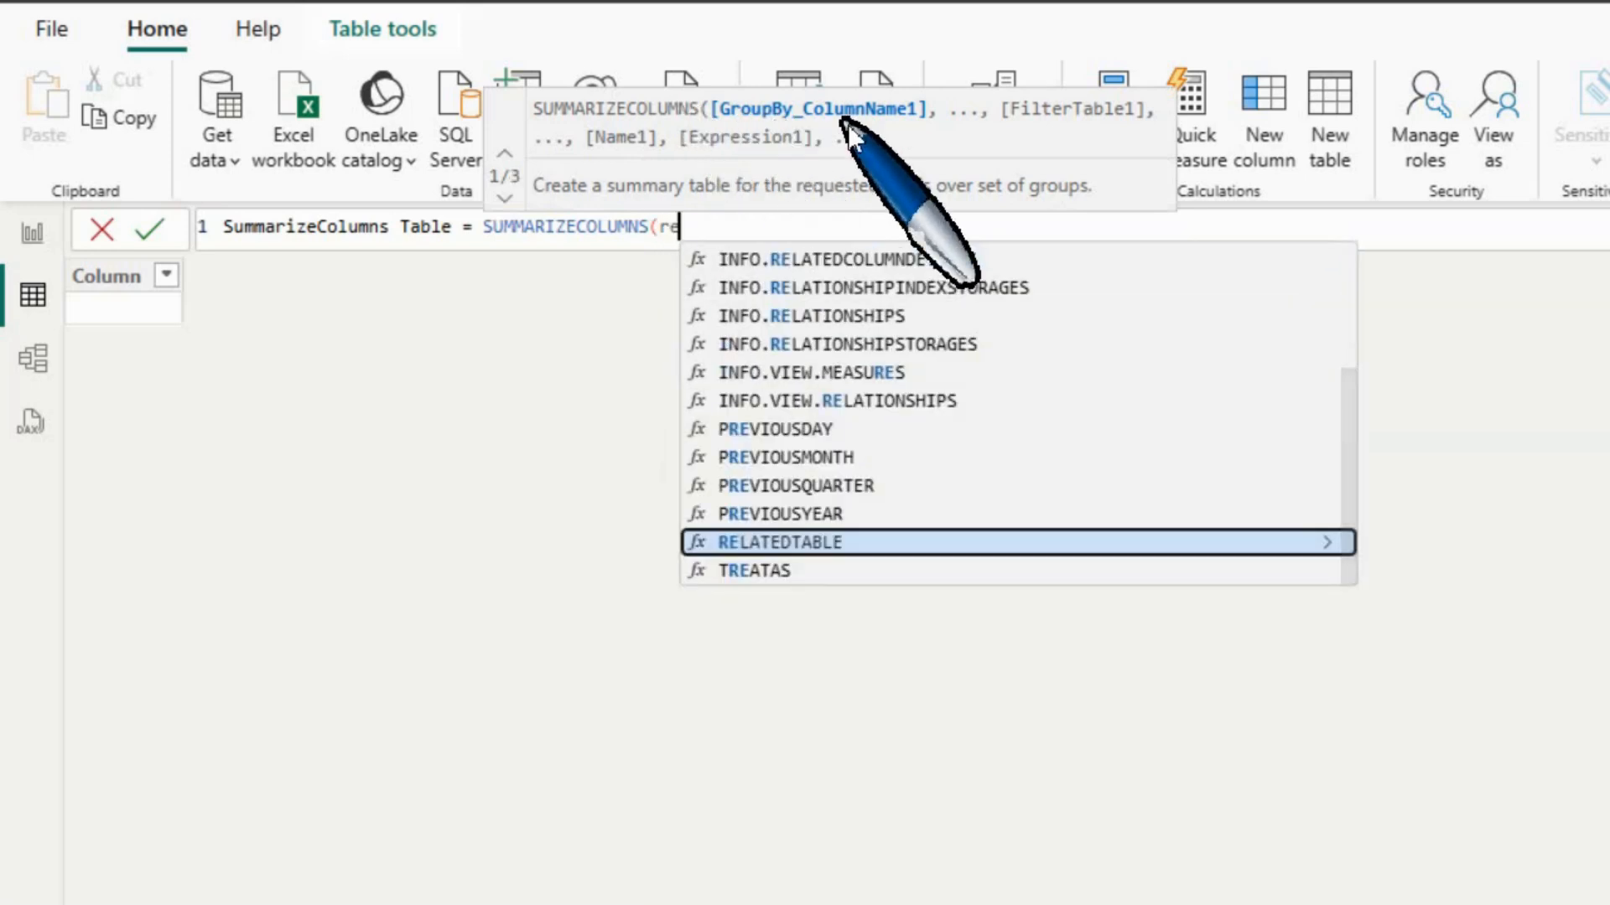
{"action": "type", "text": "g"}
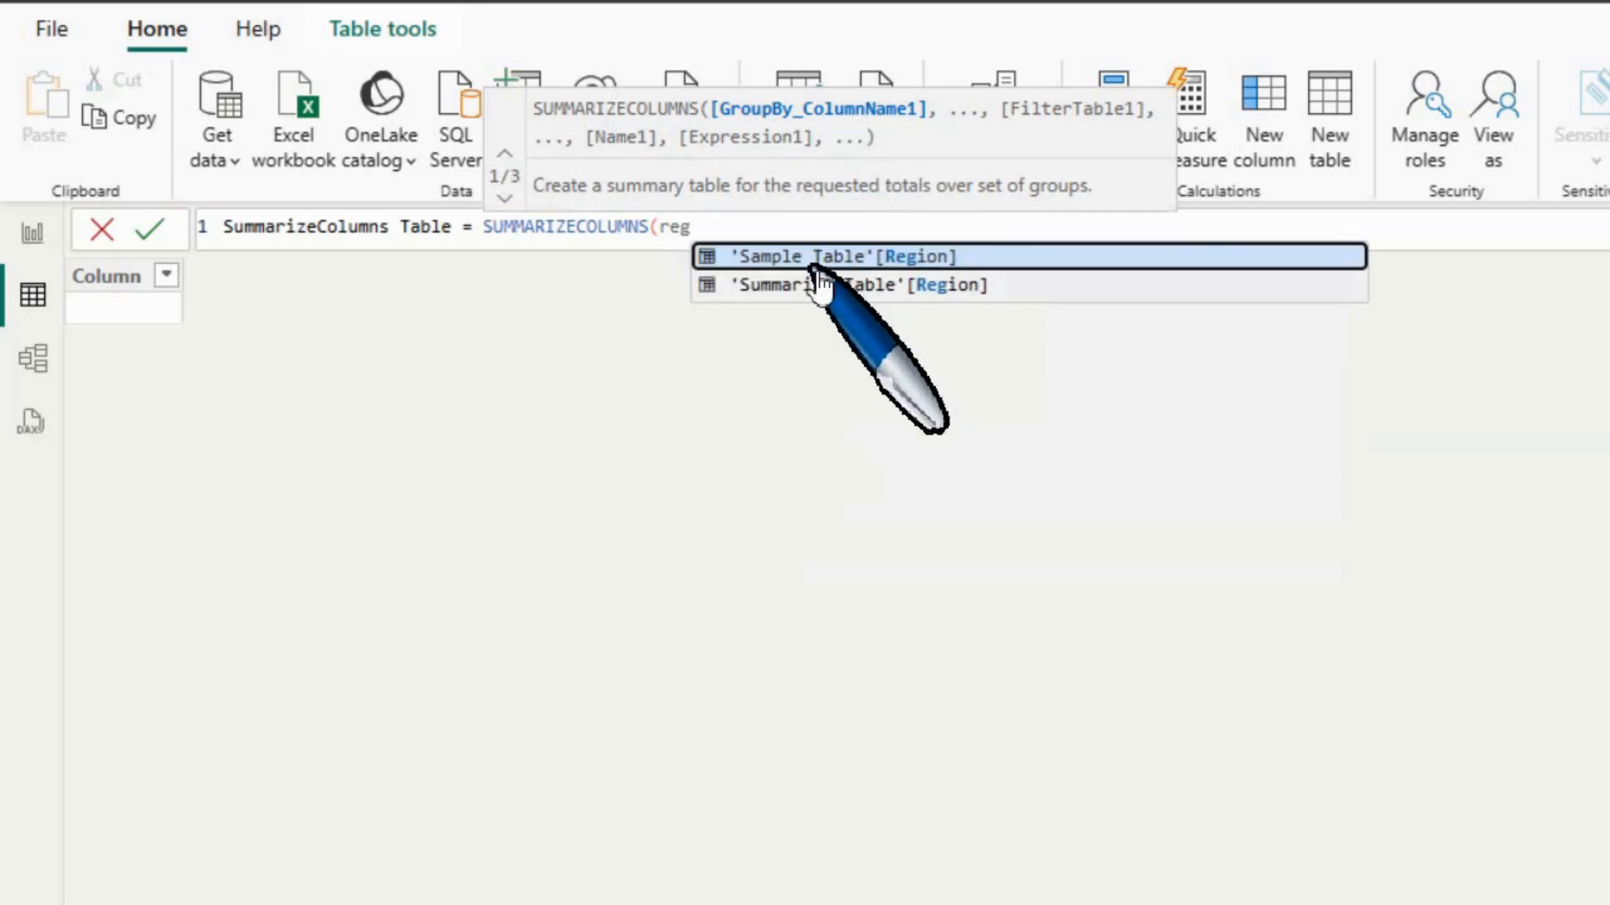
{"action": "left_click", "coordinate": [937, 267]}
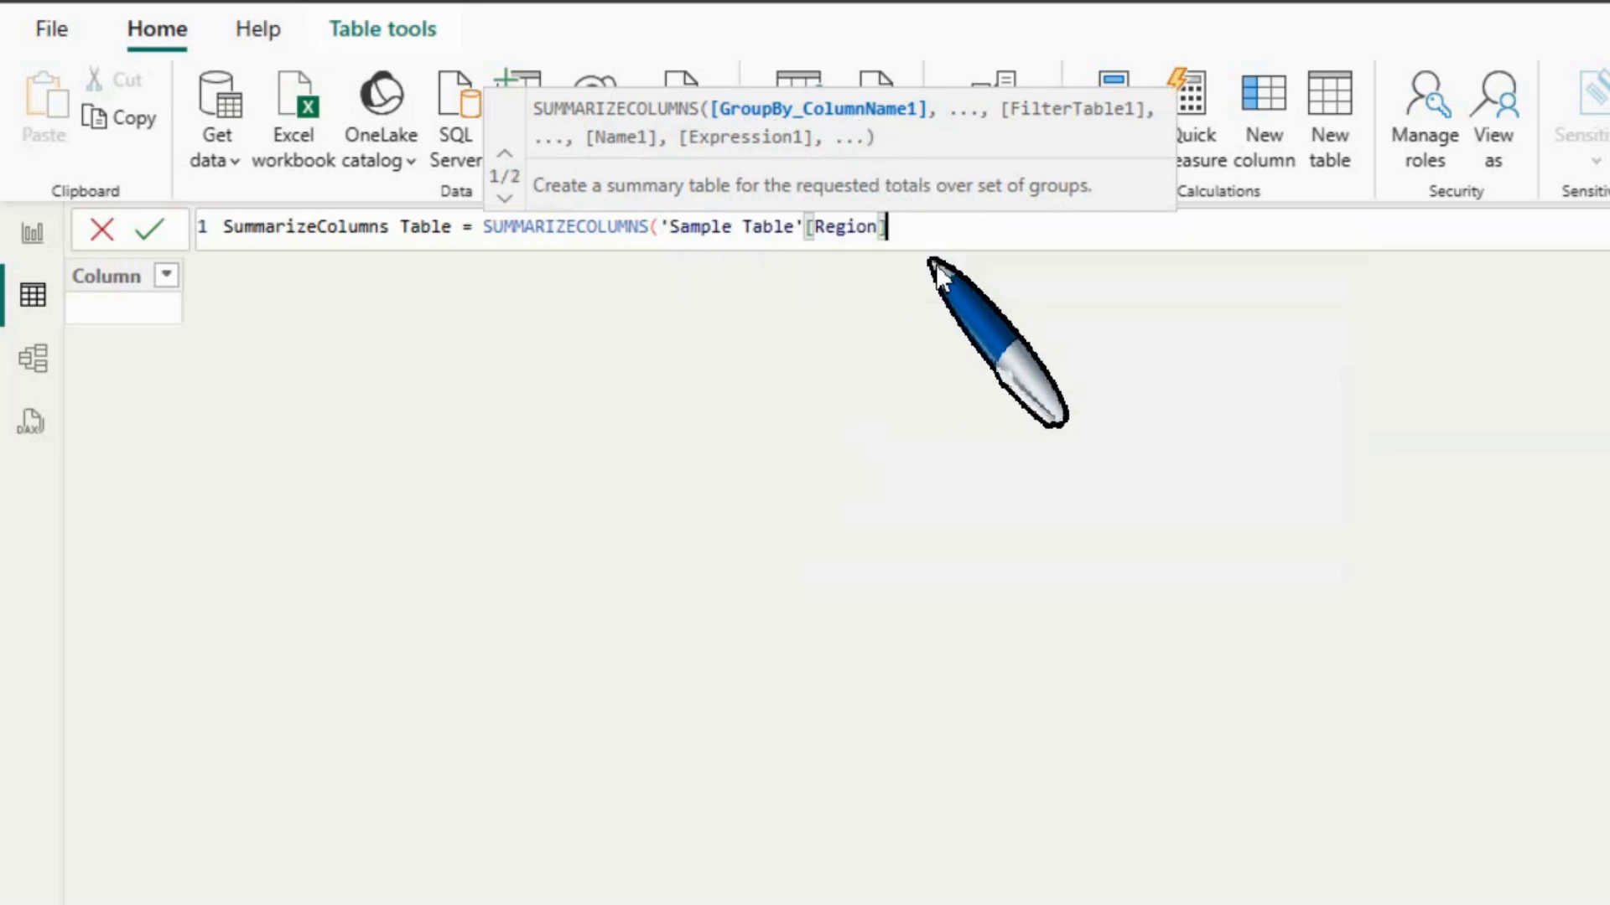
{"action": "type", "text": ","}
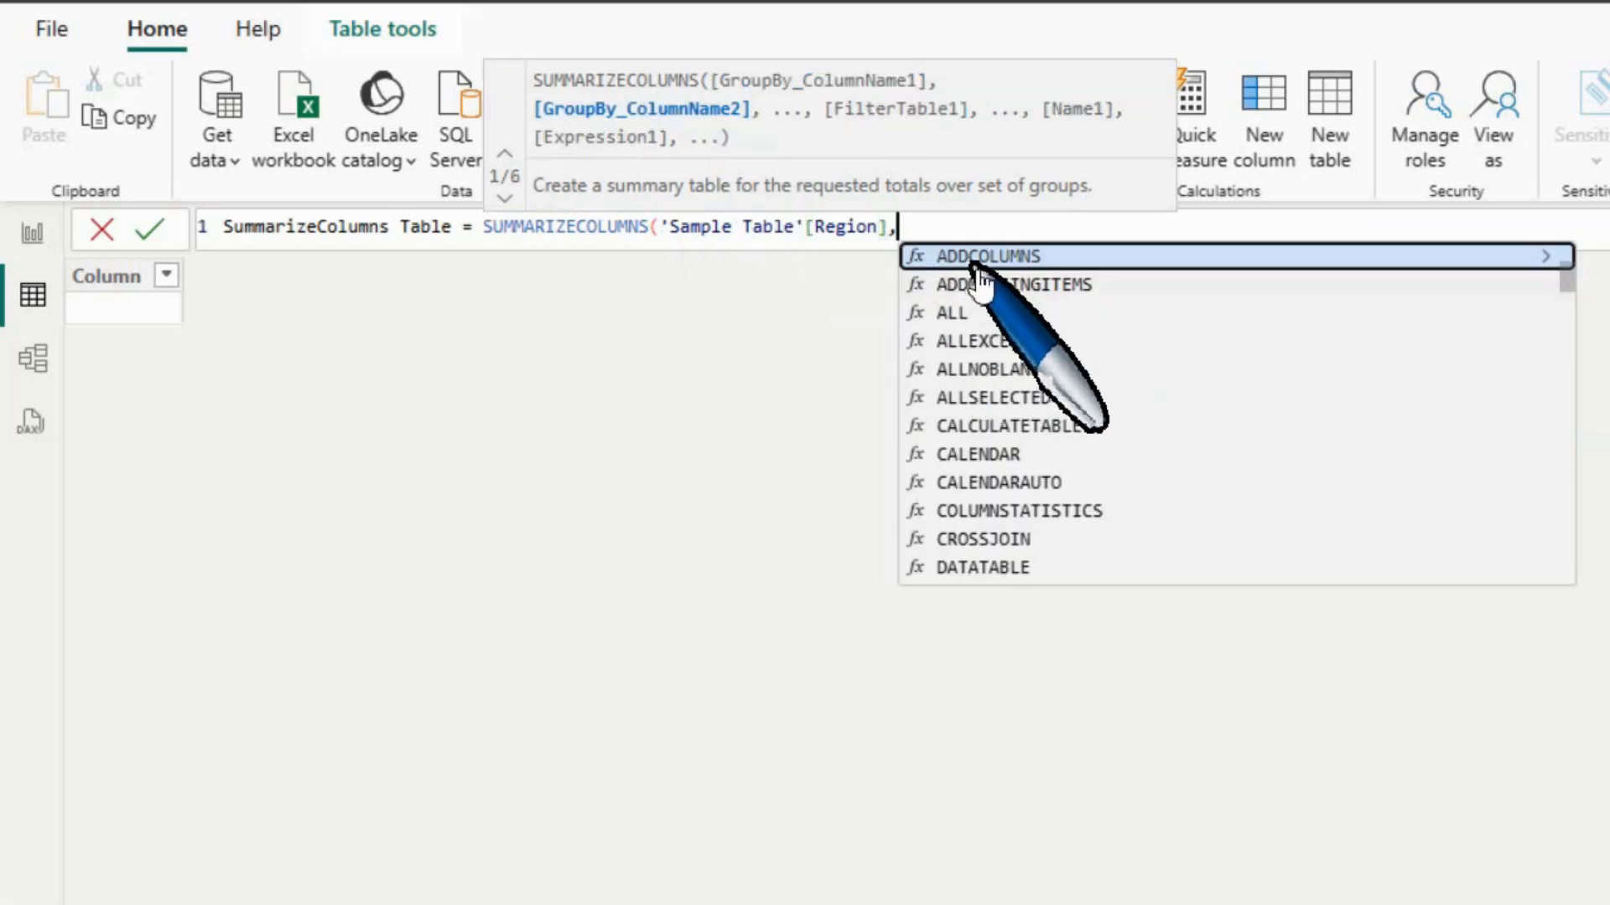
{"action": "key", "text": "BackSpace"}
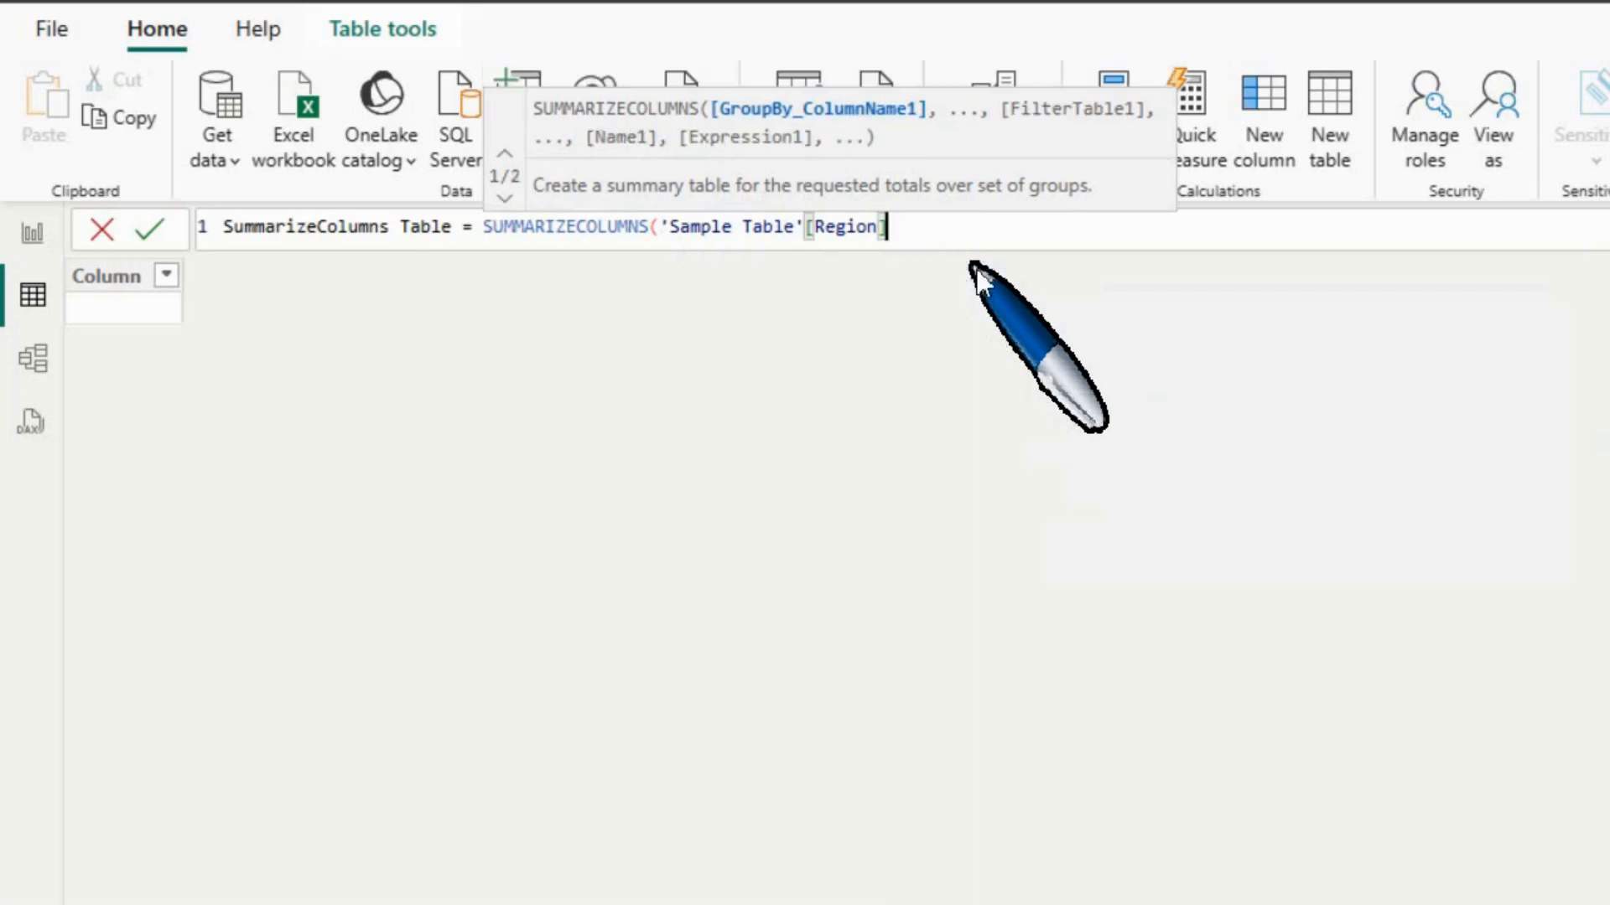
{"action": "type", "text": ")"}
{"action": "key", "text": "Return"}
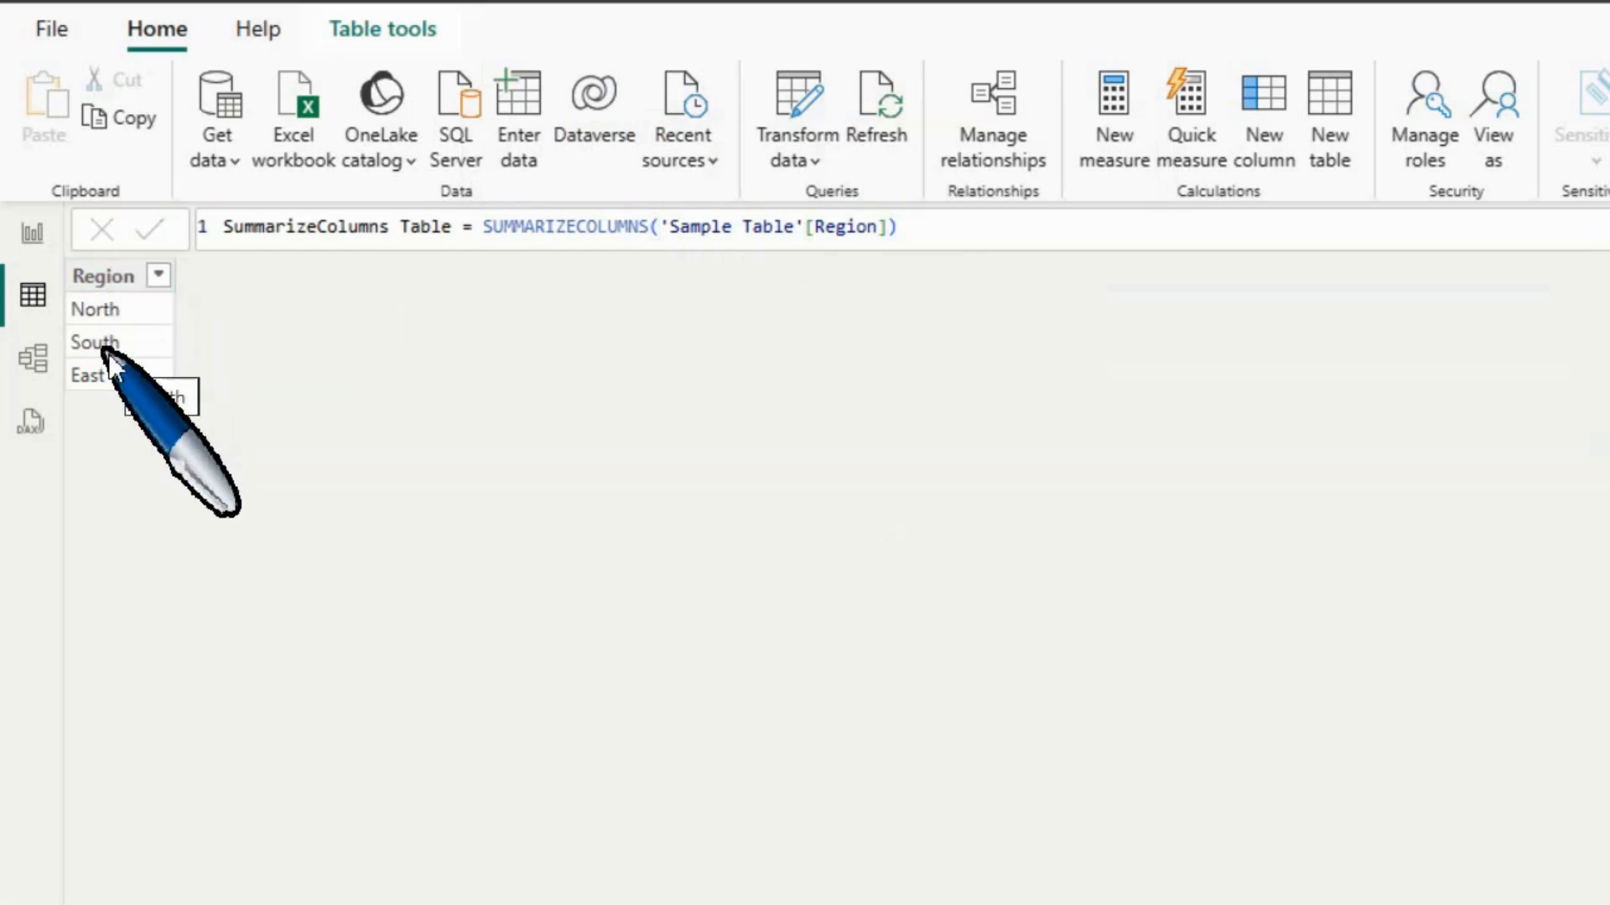
Reopen the SummarizeColumns Table formula and extend it after the Region column for a further argument.
{"action": "left_click", "coordinate": [937, 233]}
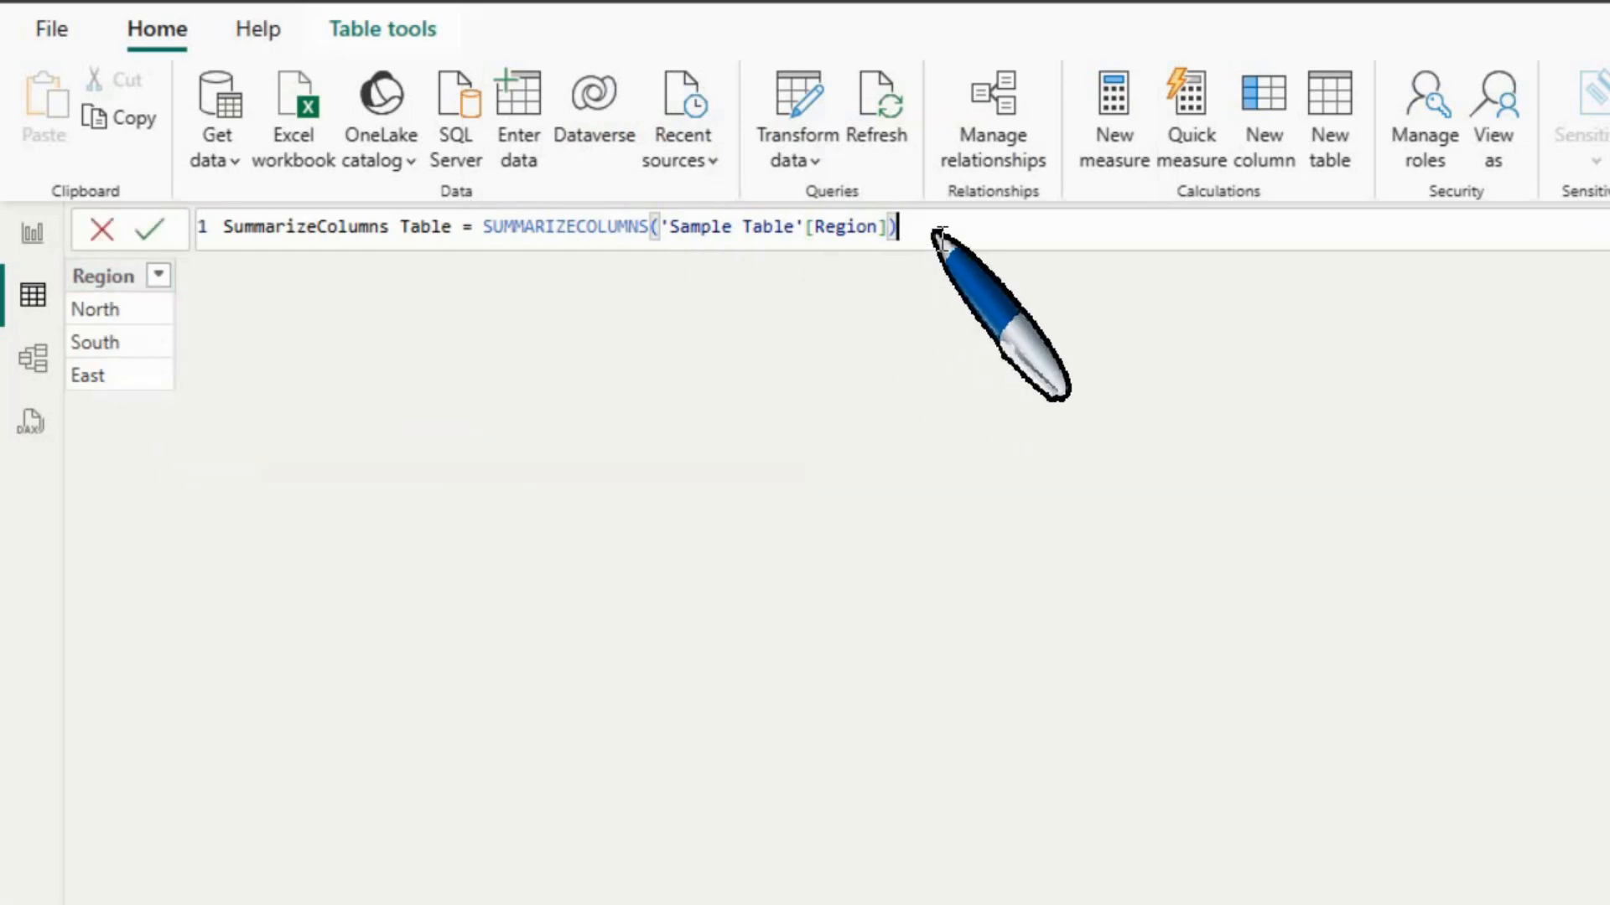
{"action": "key", "text": "BackSpace"}
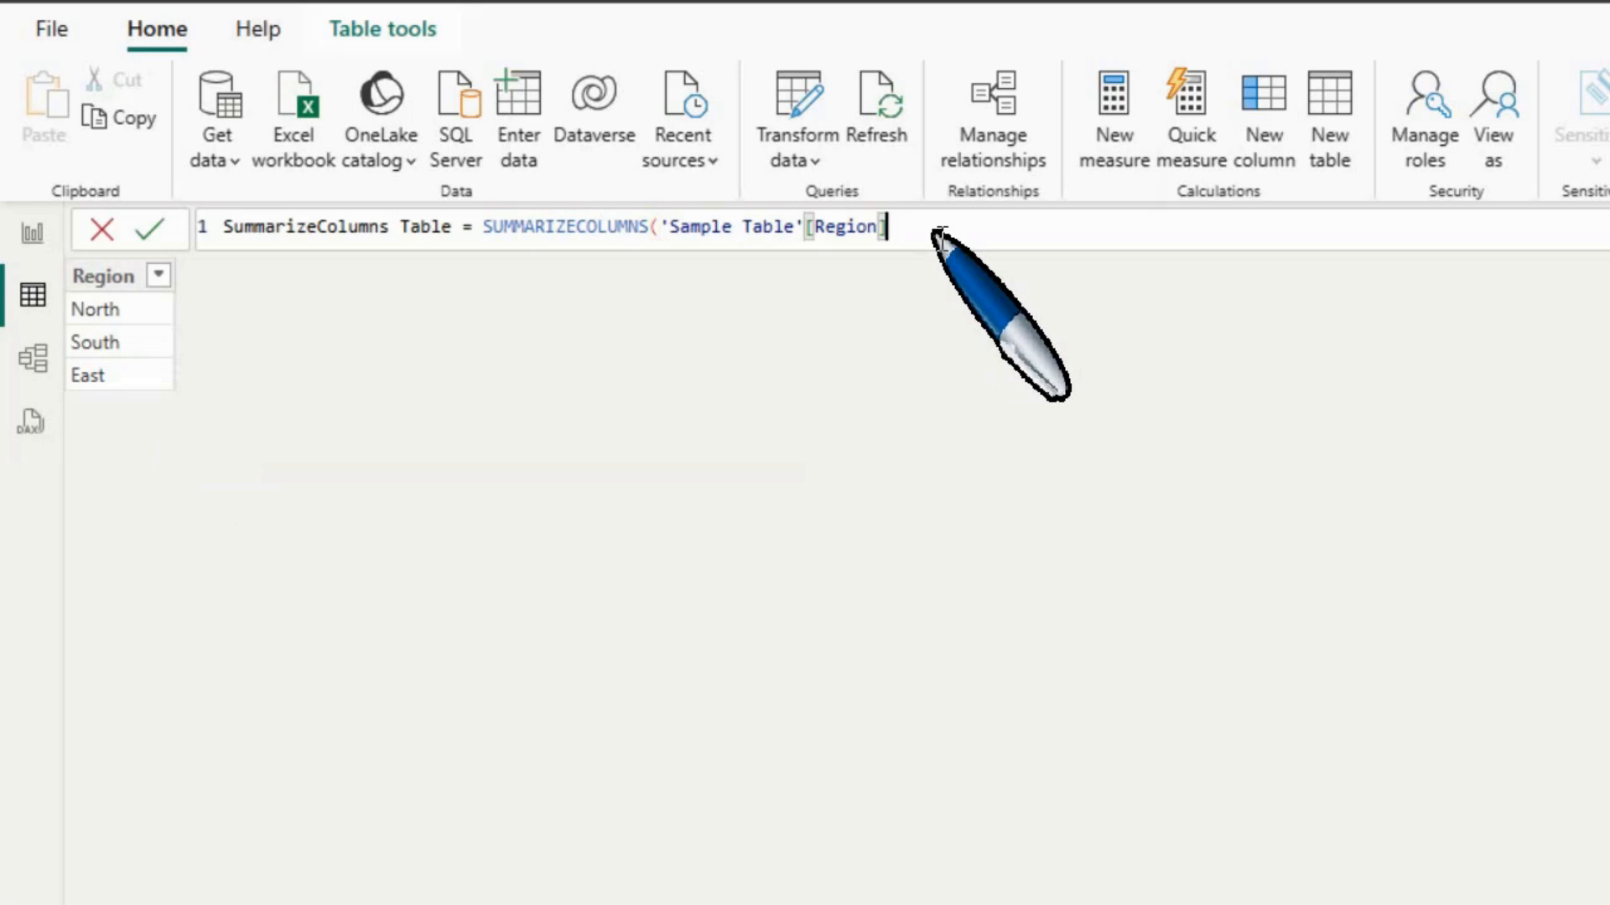
{"action": "type", "text": ","}
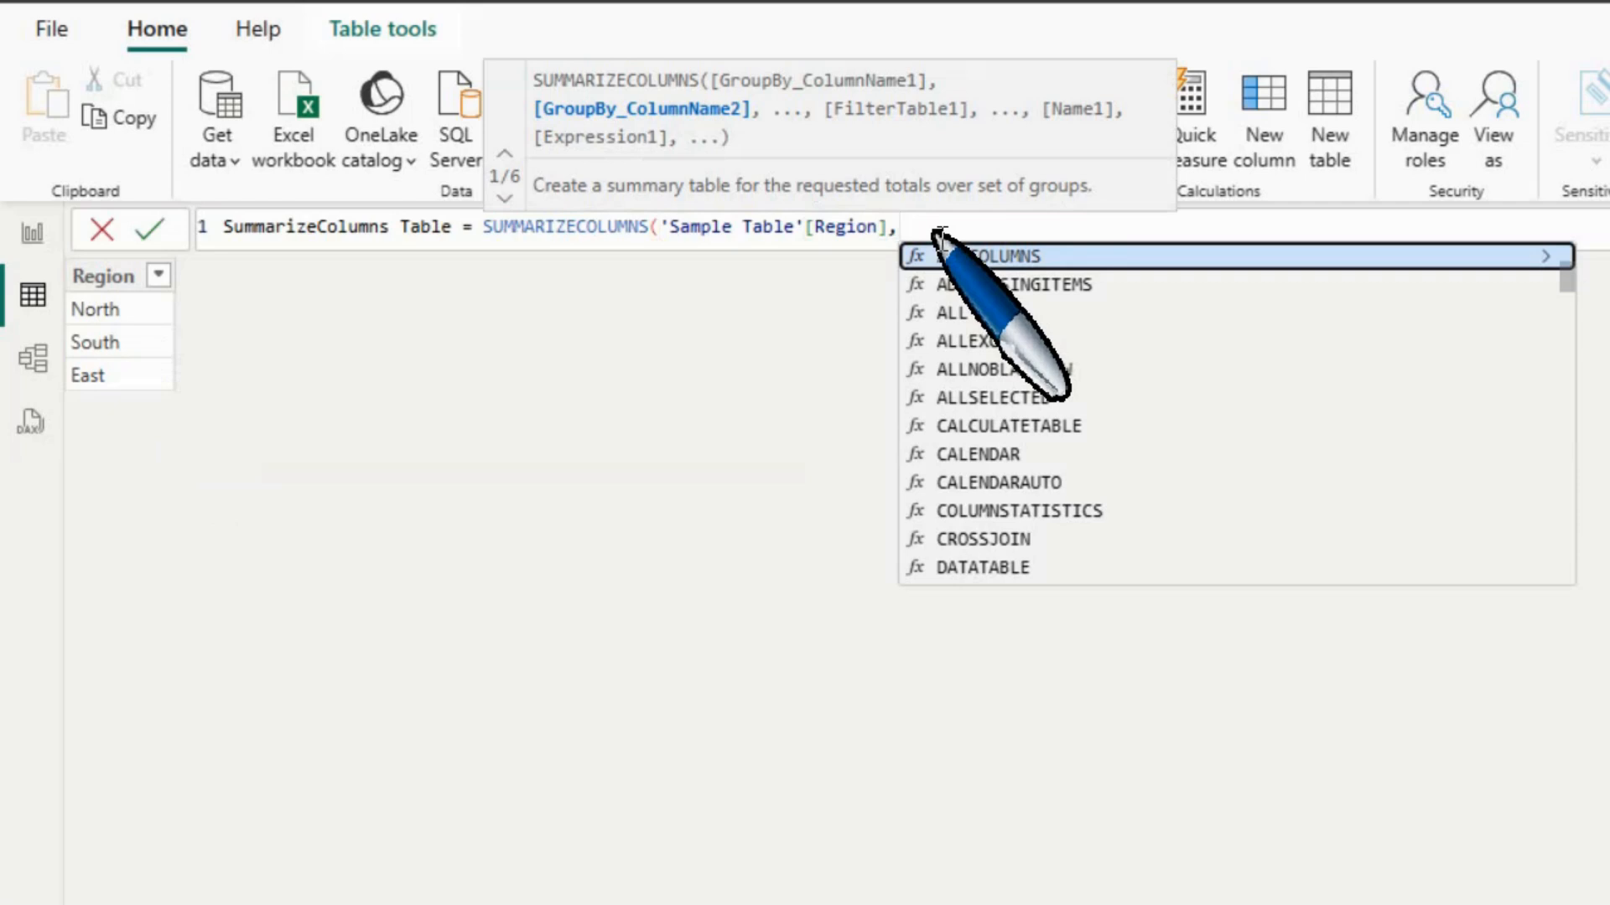
{"action": "type", "text": "fil"}
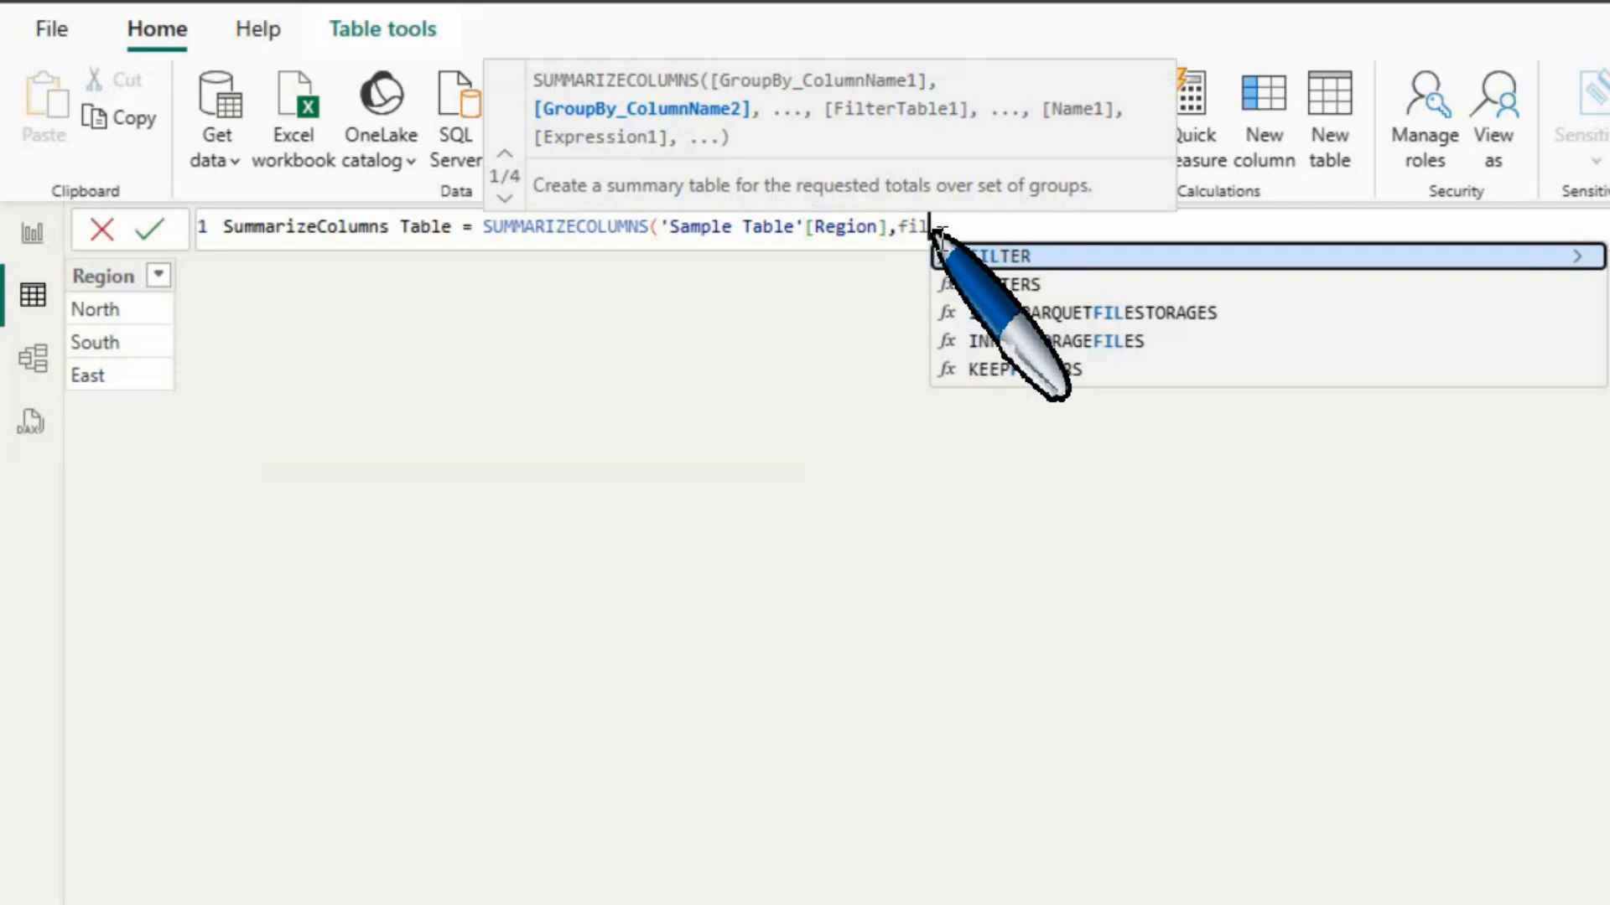
{"action": "key", "text": "BackSpace"}
{"action": "key", "text": "BackSpace"}
{"action": "key", "text": "BackSpace"}
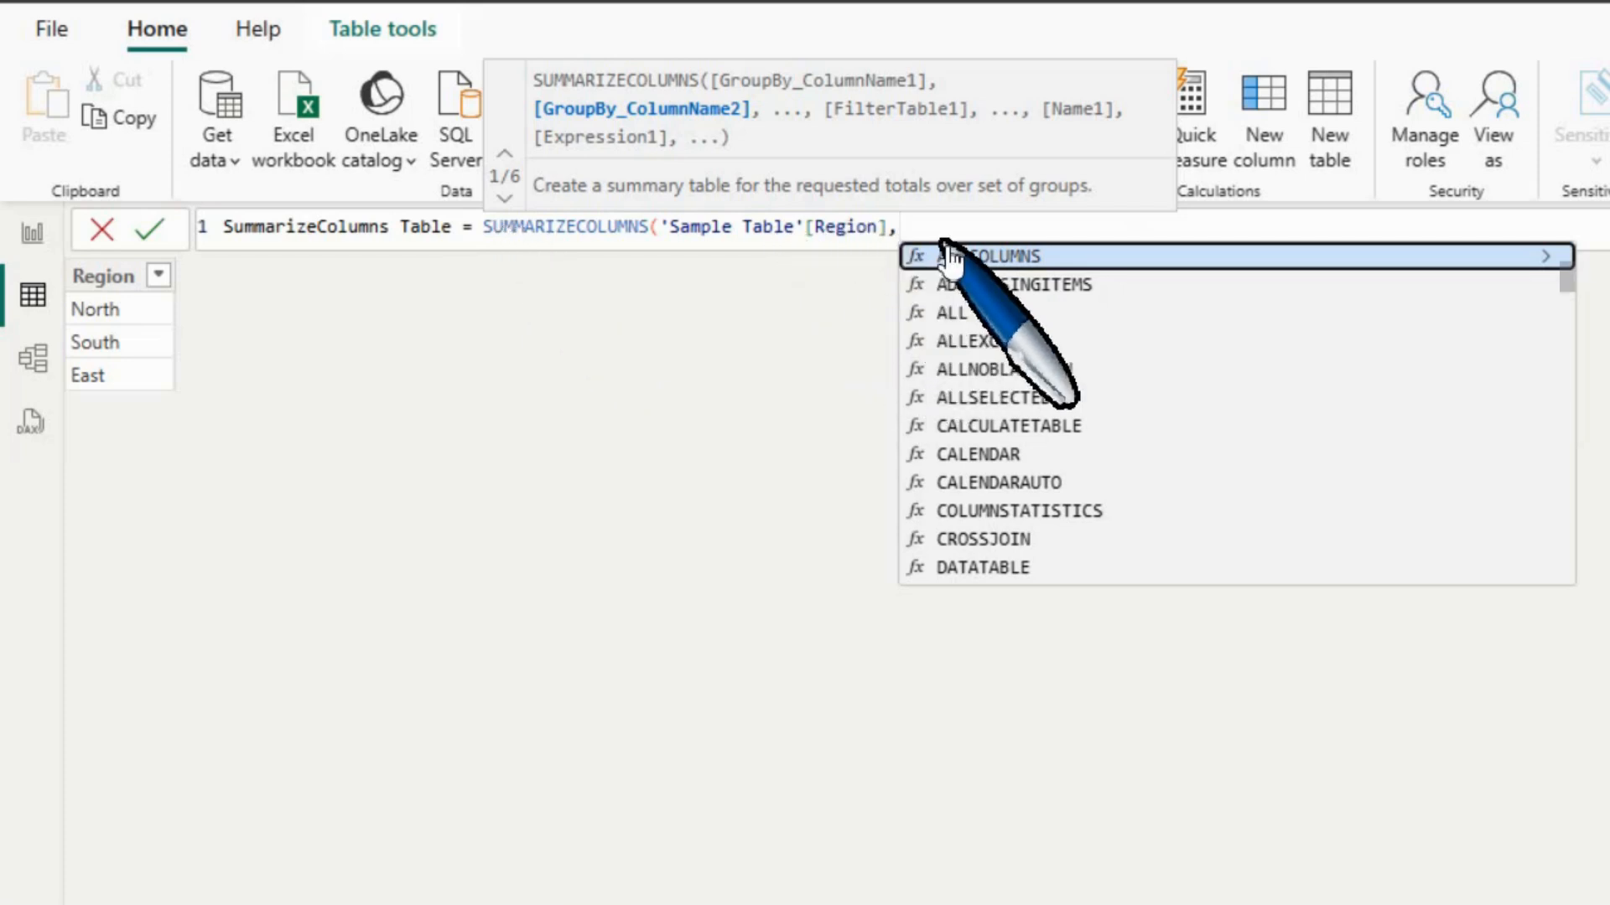
Add a "Total Sales" column calculated as SUM('Sample Table'[Sales Amount]) to the formula and commit it.
{"action": "type", "text": "\""}
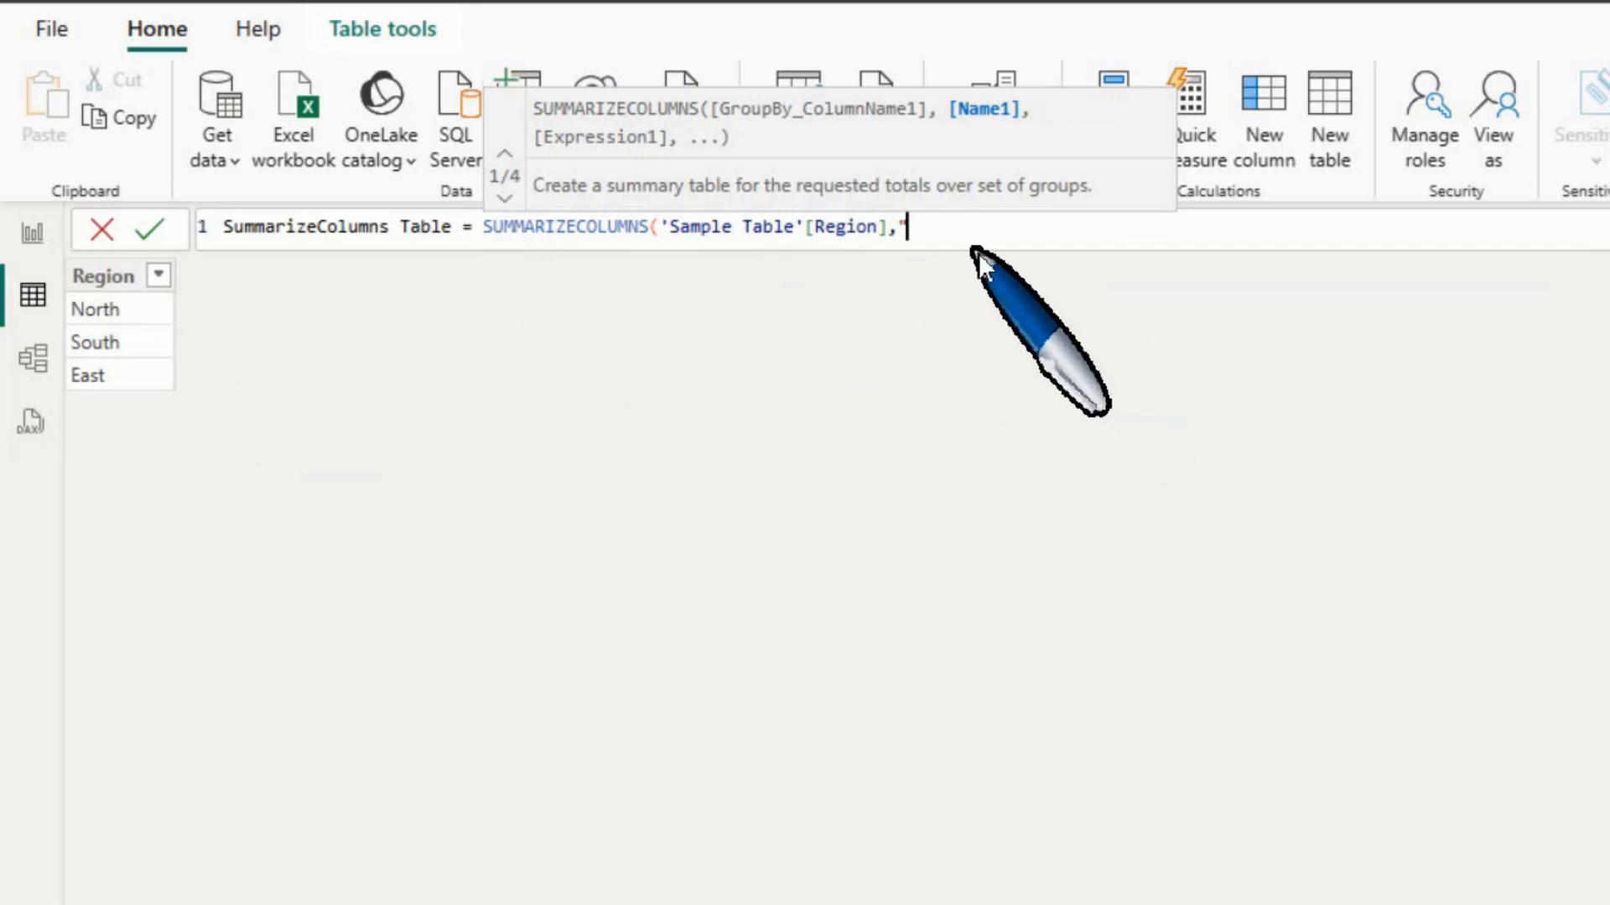
{"action": "type", "text": "Total"}
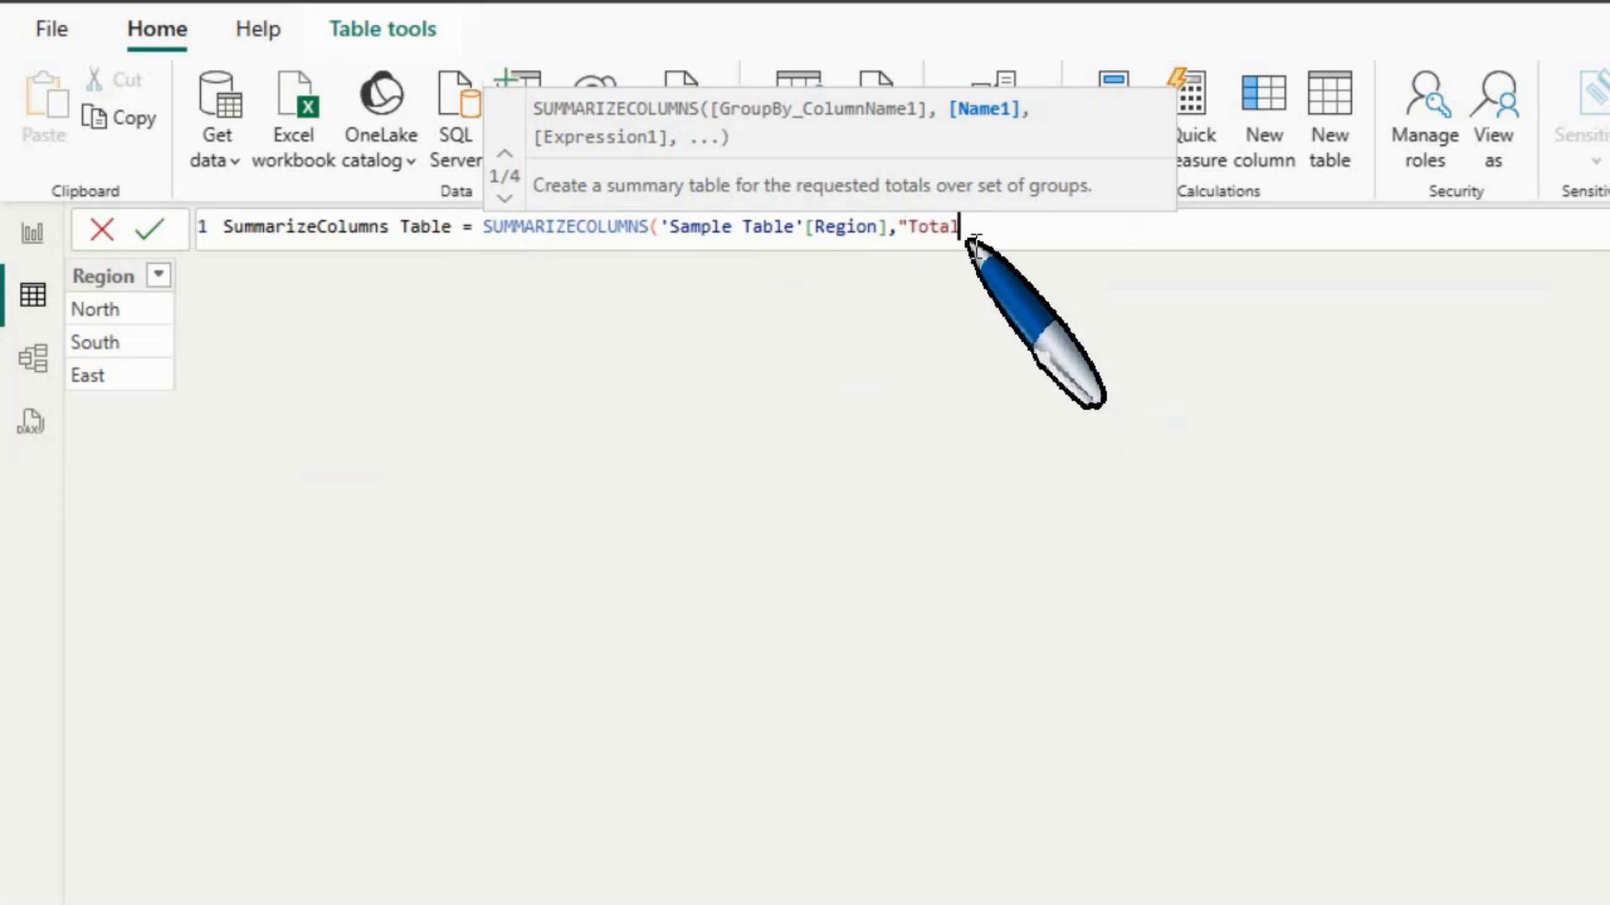
{"action": "type", "text": " Sales\","}
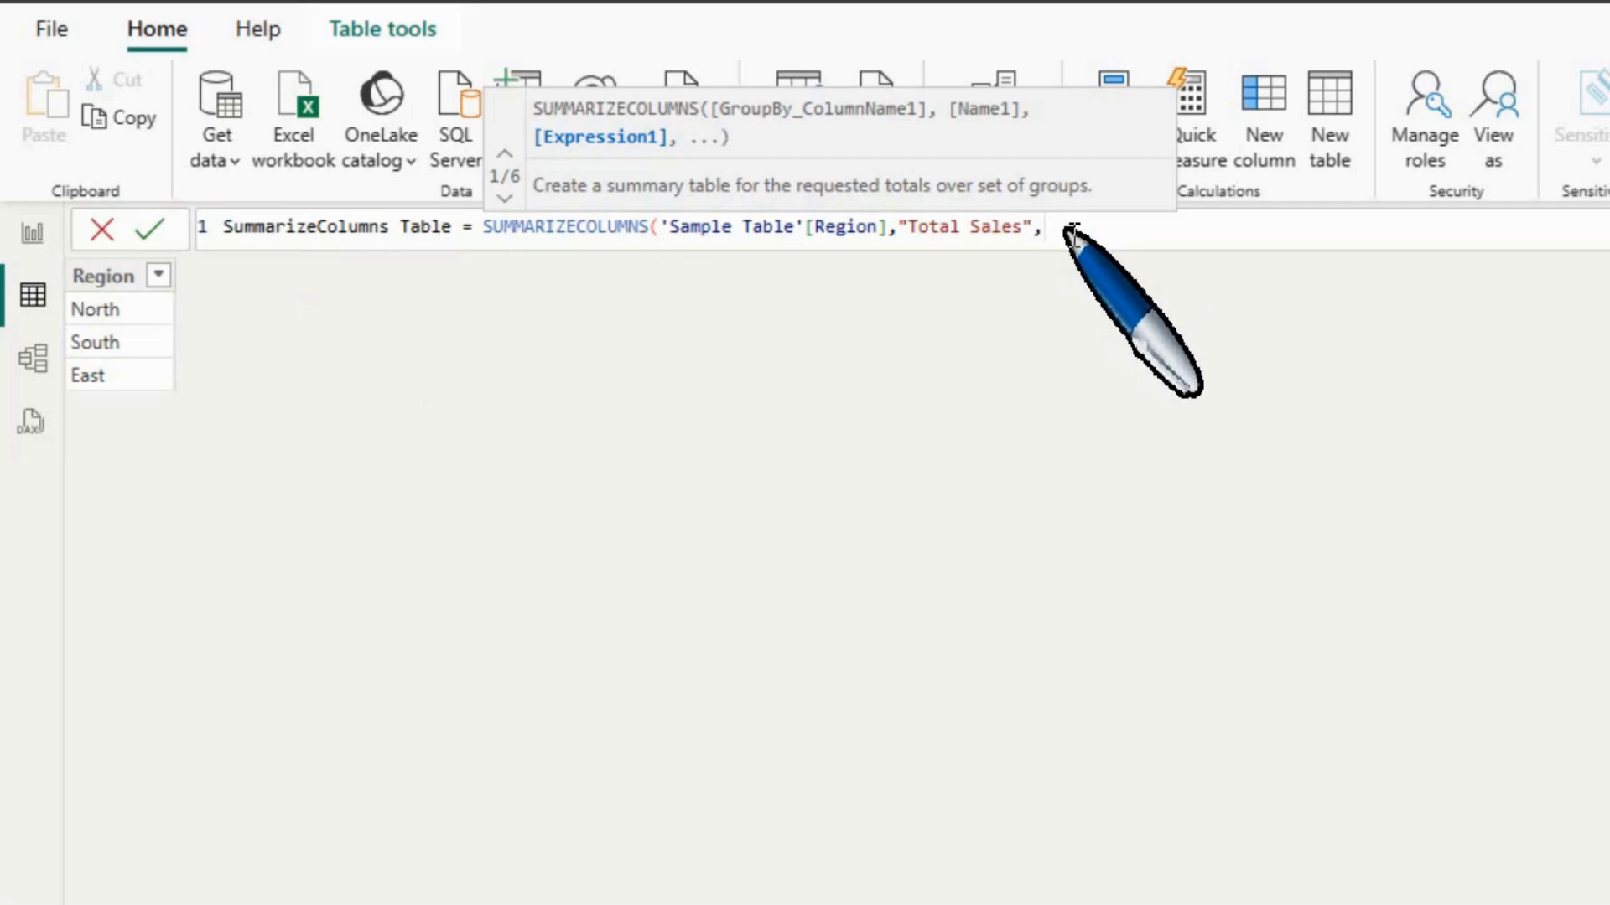
{"action": "type", "text": "su"}
{"action": "key", "text": "Tab"}
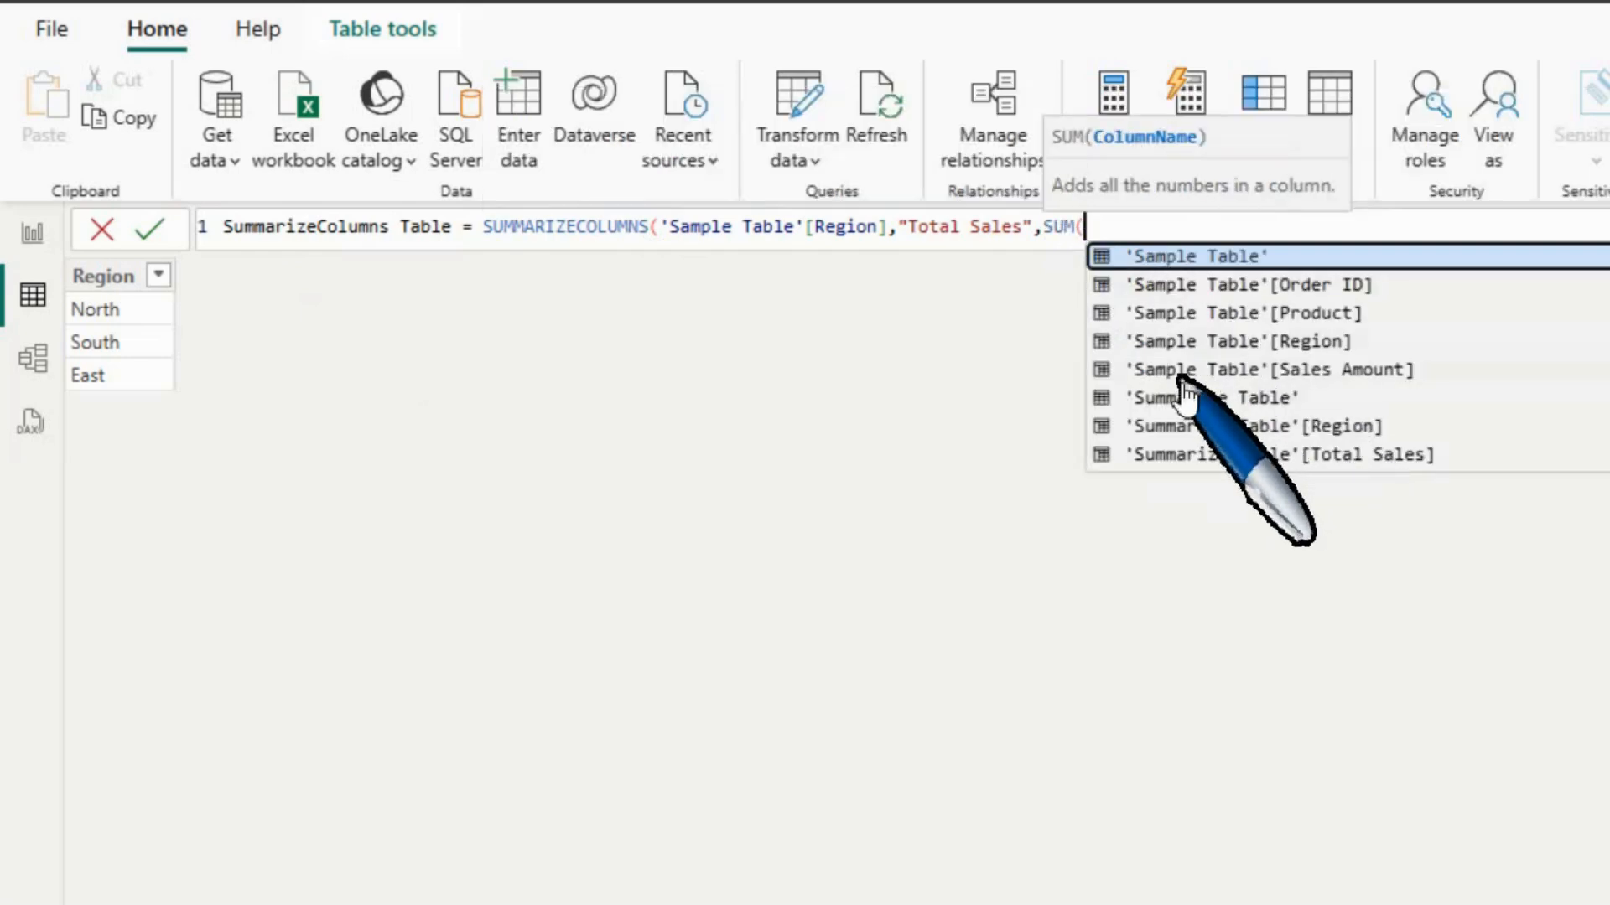
{"action": "left_click", "coordinate": [1354, 371]}
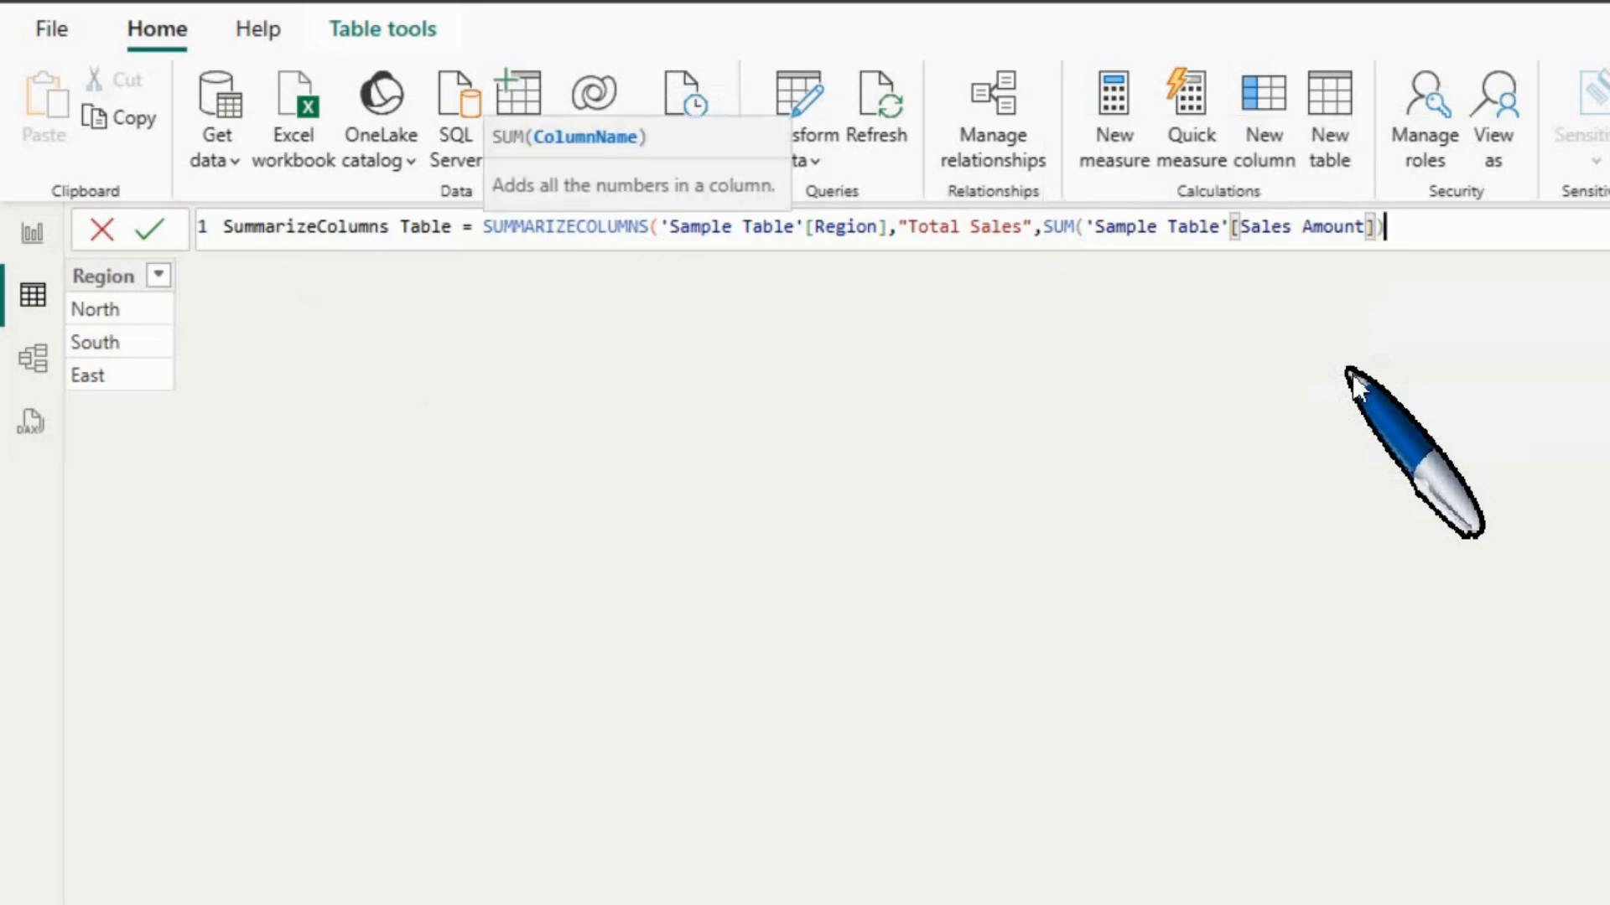
{"action": "type", "text": "))"}
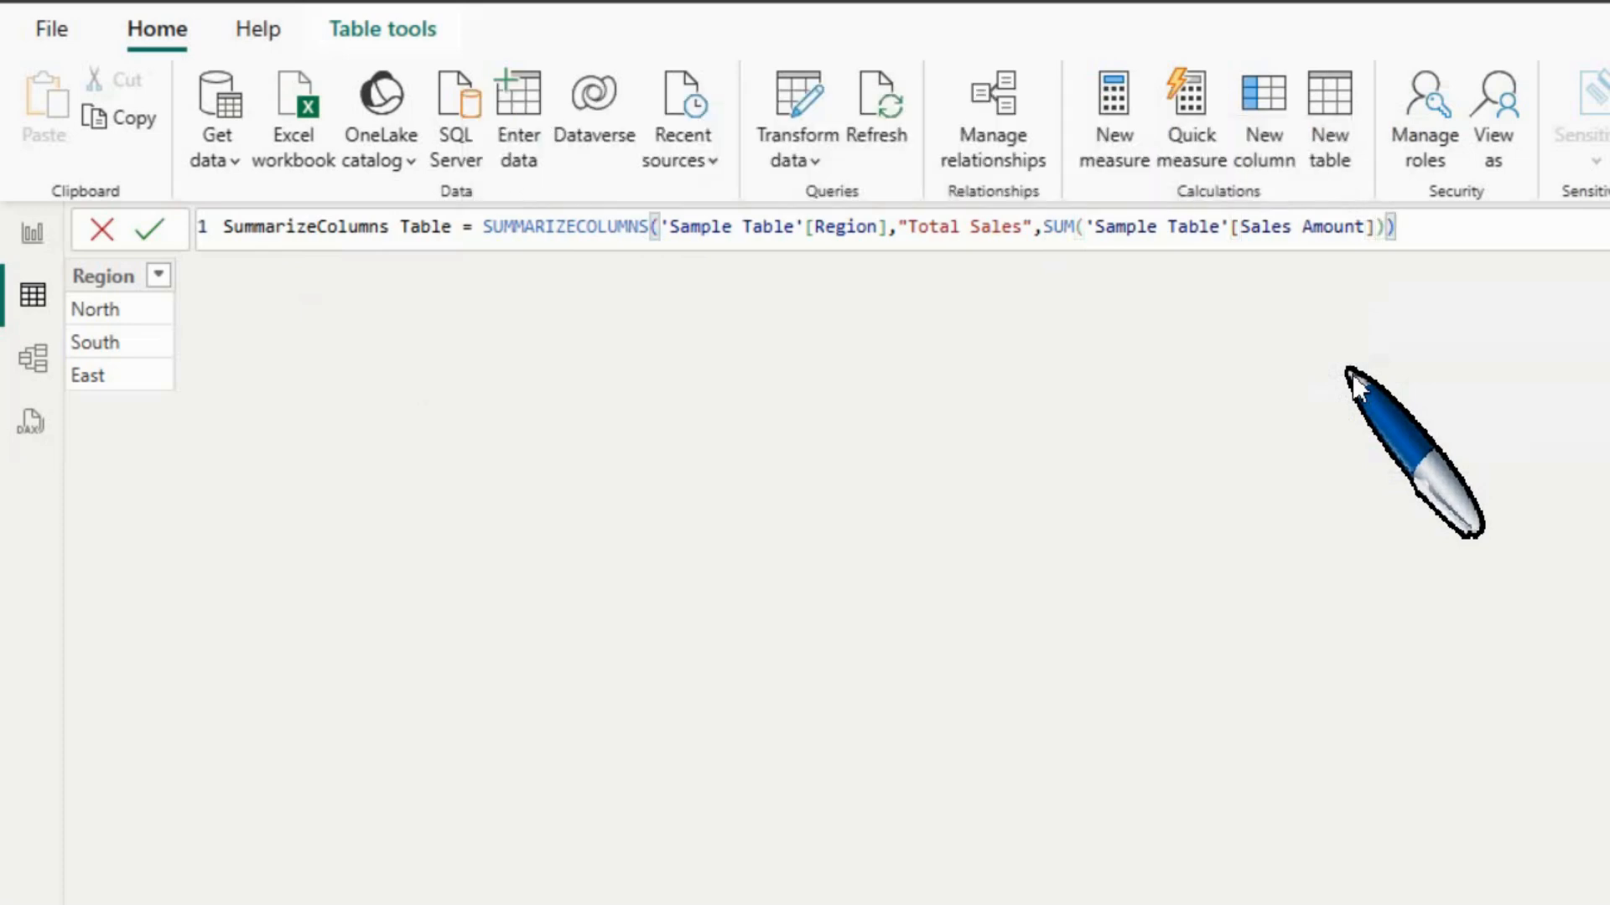
{"action": "key", "text": "Return"}
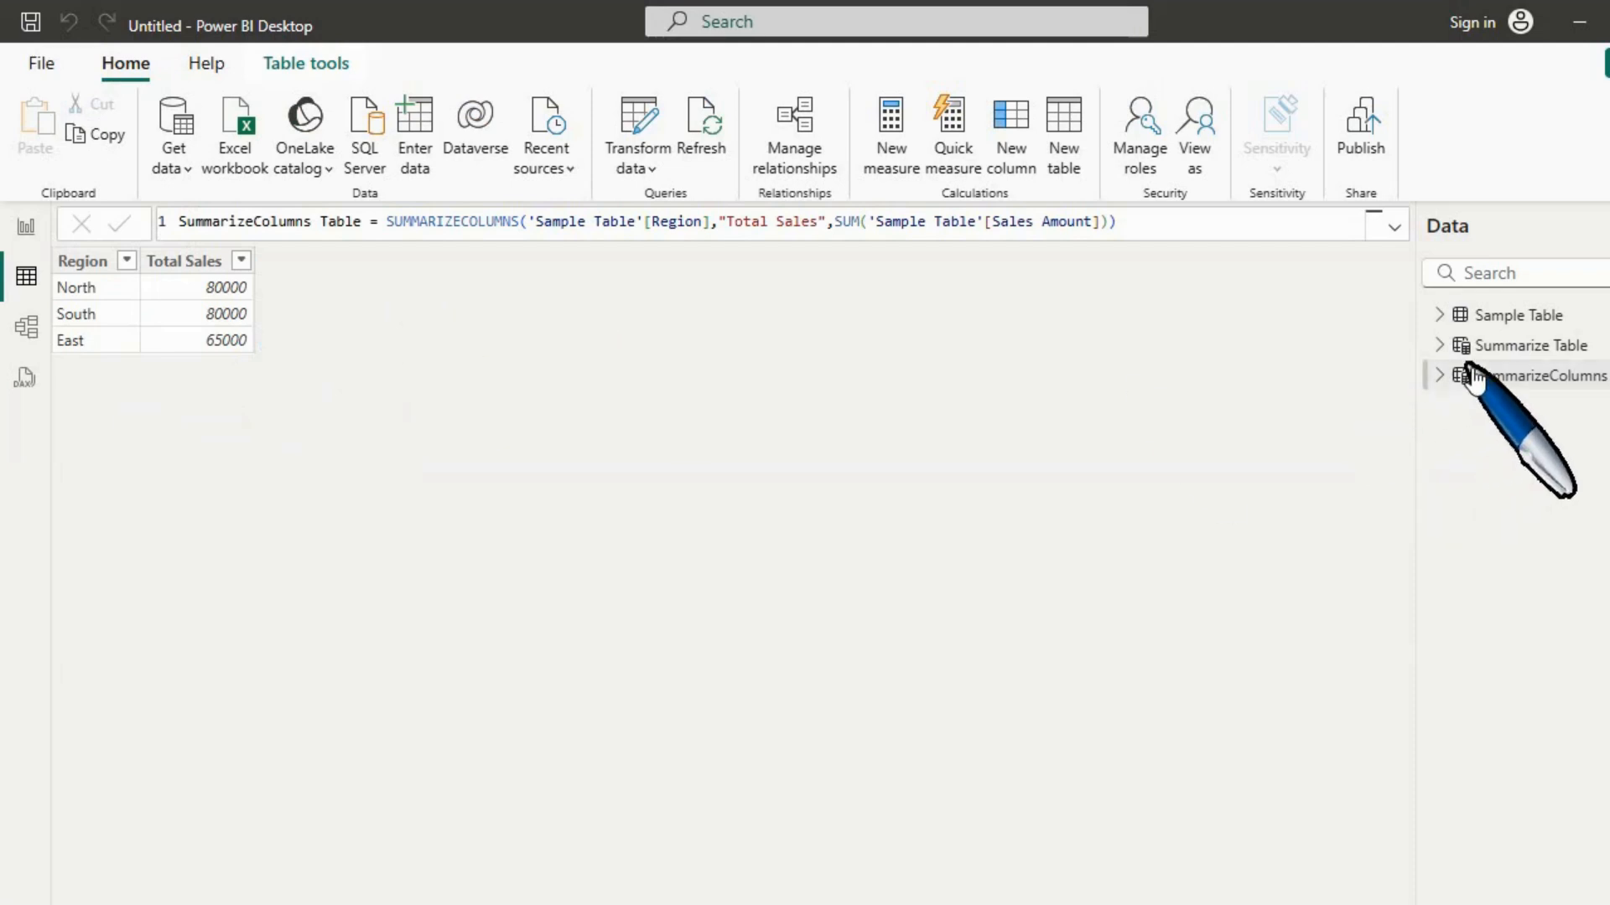
{"action": "mouse_move", "coordinate": [1527, 391]}
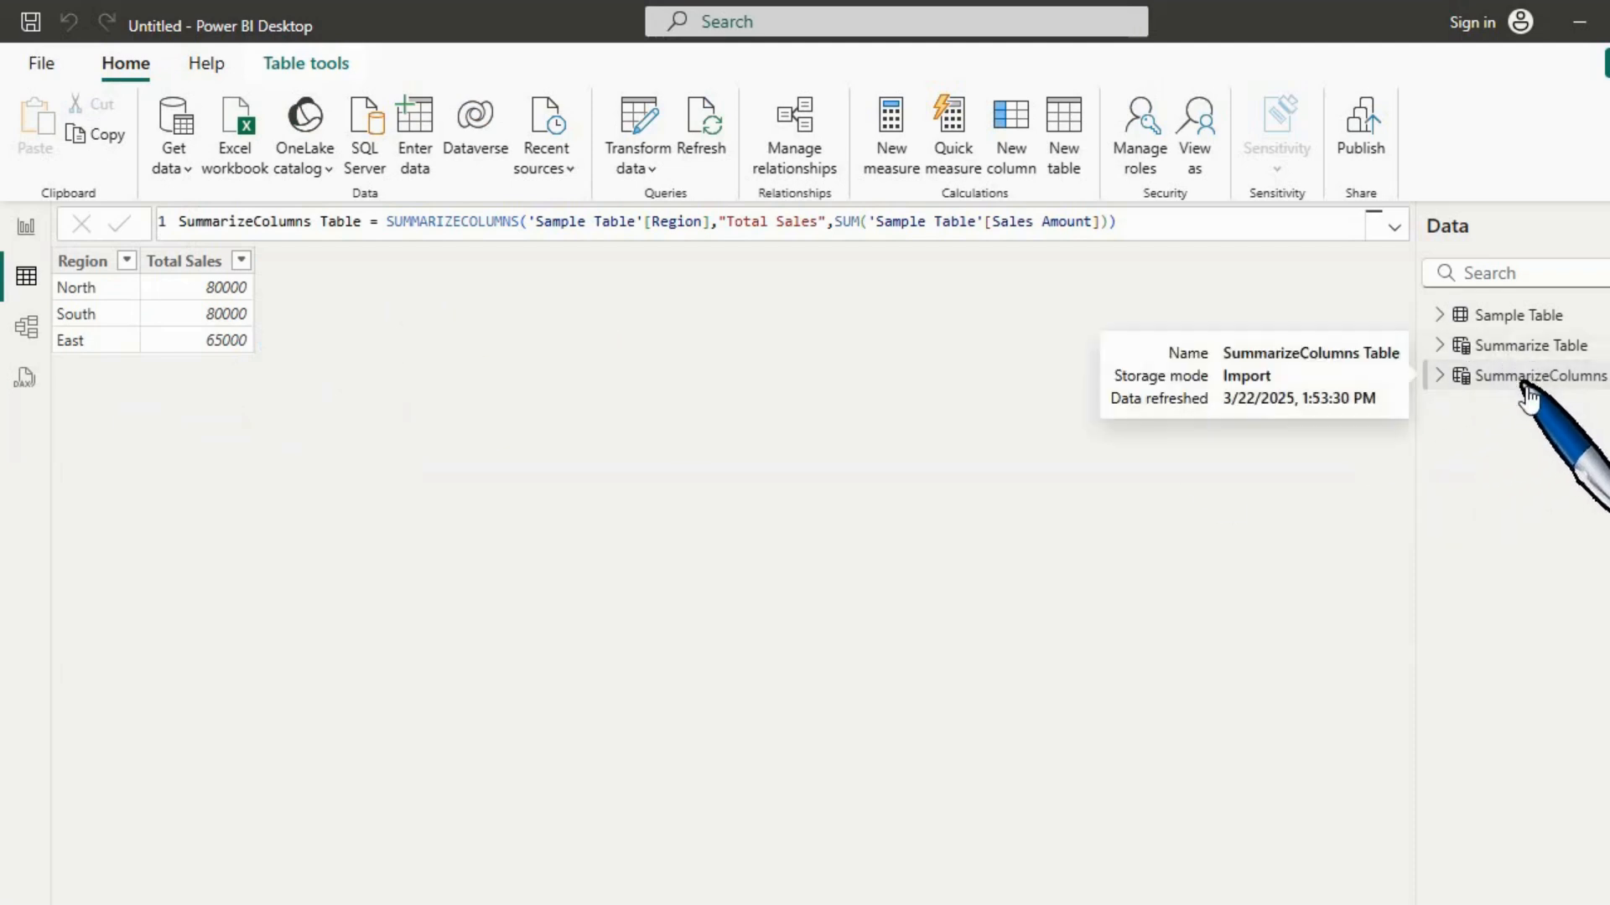